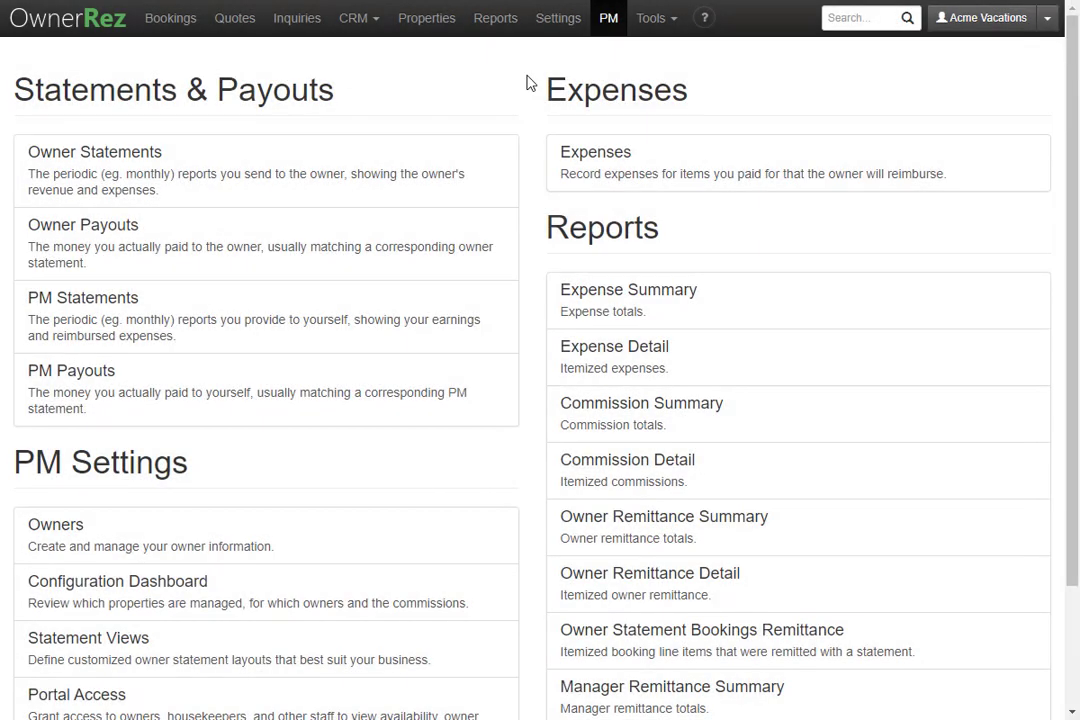
- Go to the Owners list and view the Excel owner import page, then cancel without importing
{"action": "left_click", "coordinate": [609, 24]}
{"action": "left_click", "coordinate": [265, 543]}
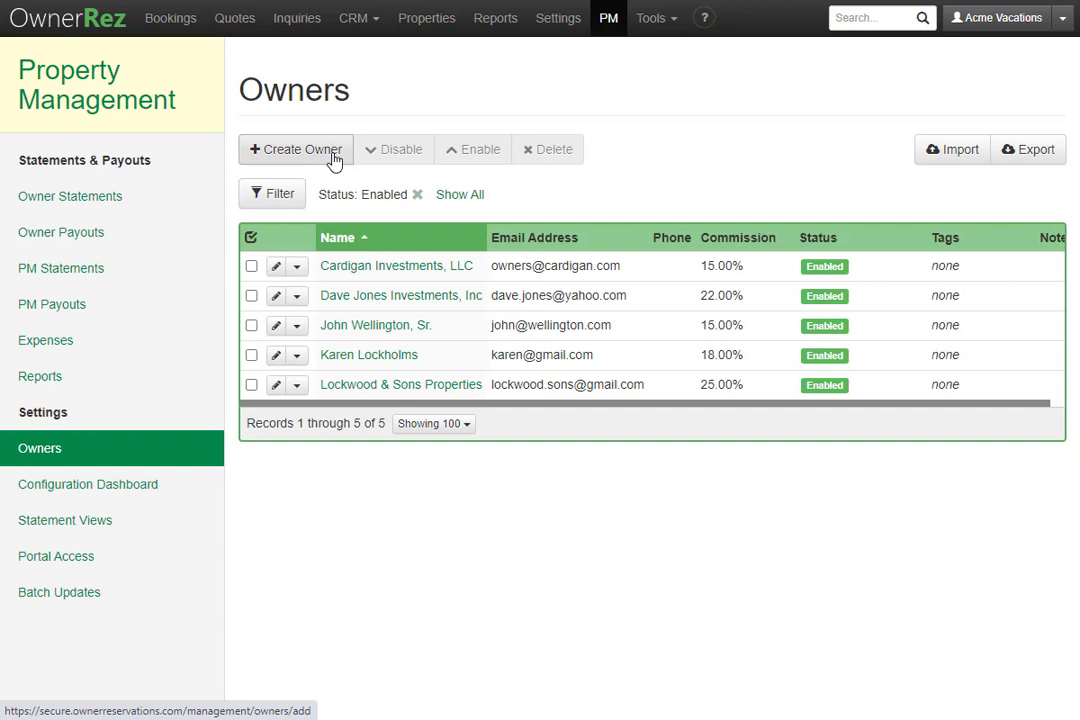
{"action": "left_click", "coordinate": [941, 160]}
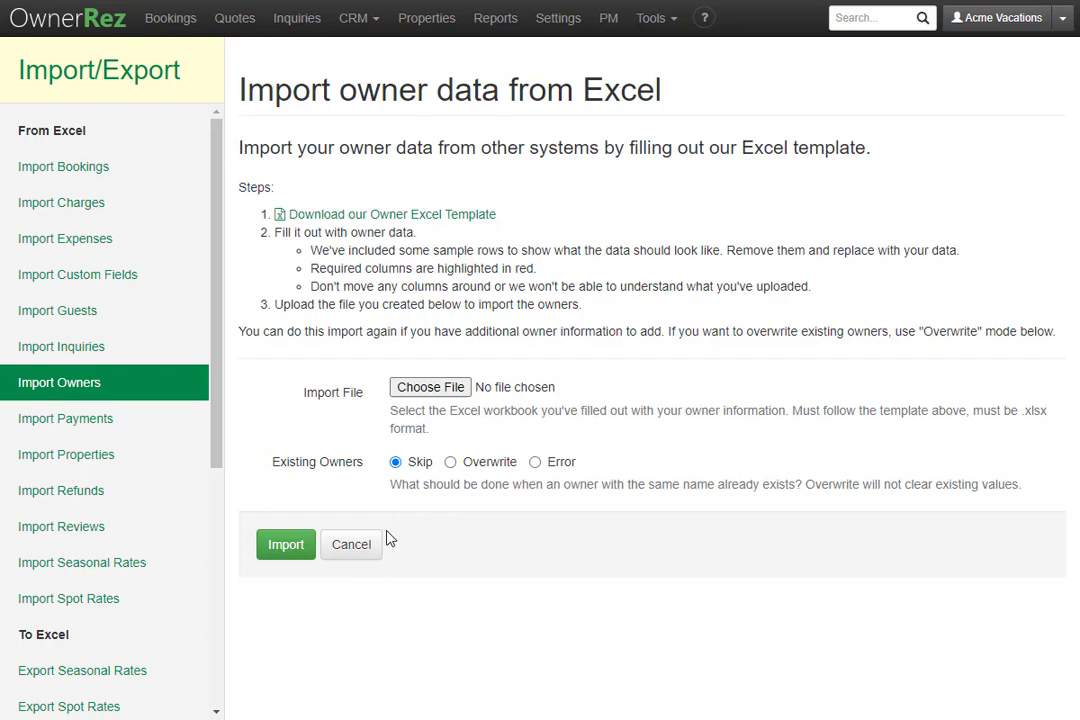
{"action": "left_click", "coordinate": [285, 546]}
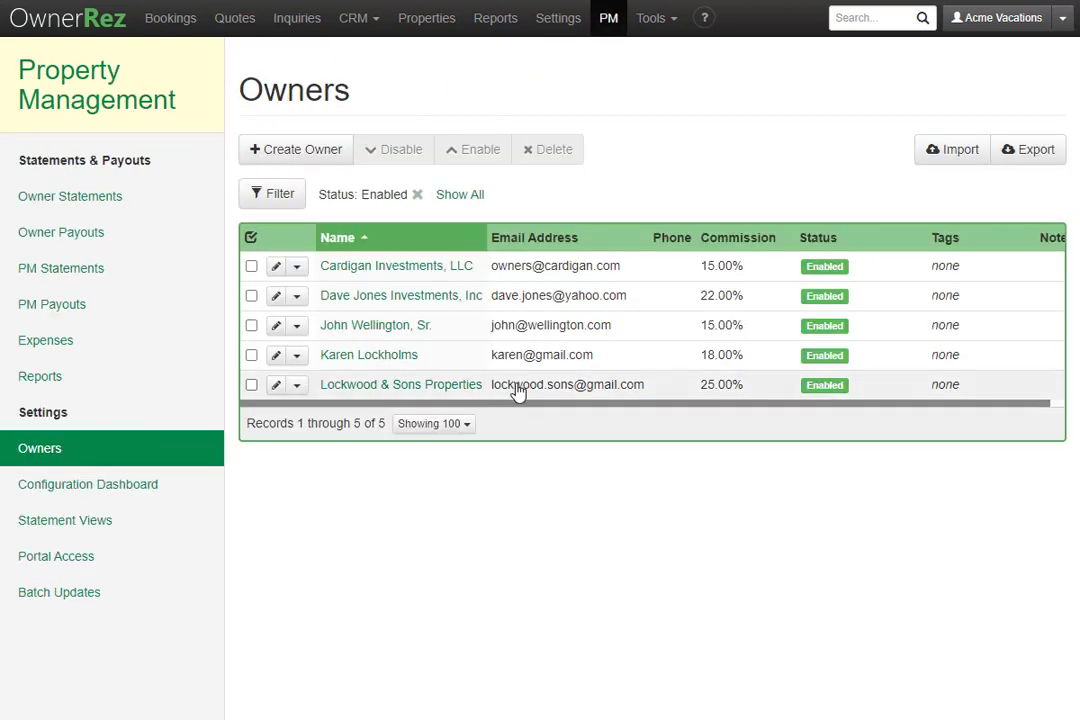
- Create a new owner record and fill in the owner's full name, e-mail and phone number
{"action": "left_click", "coordinate": [300, 158]}
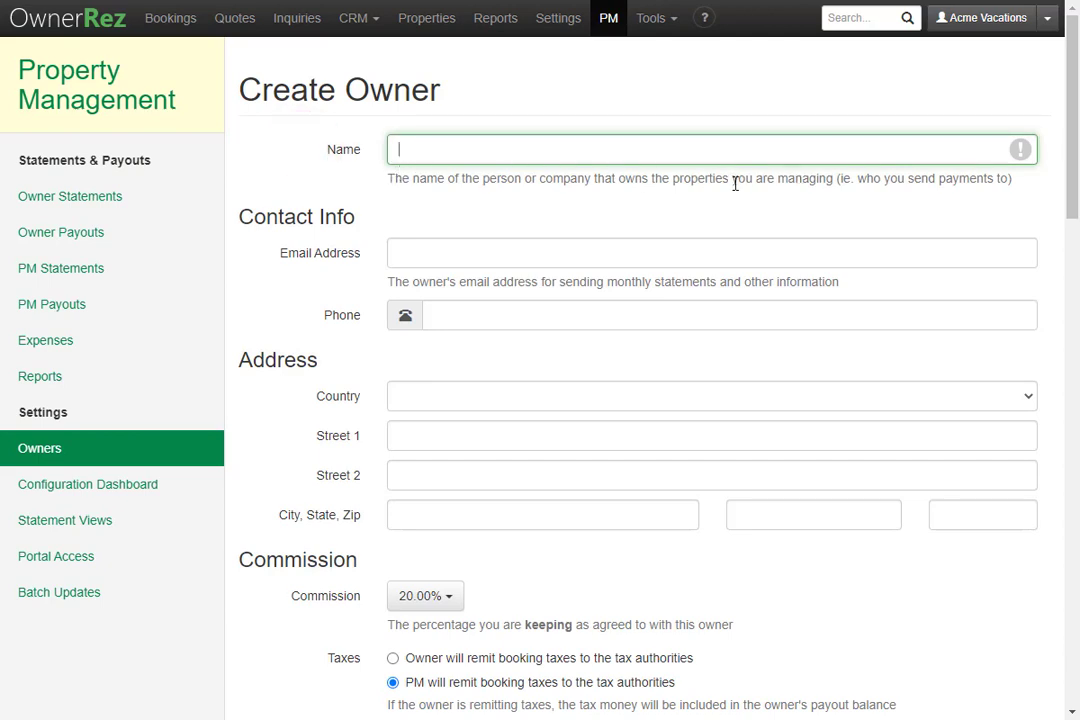
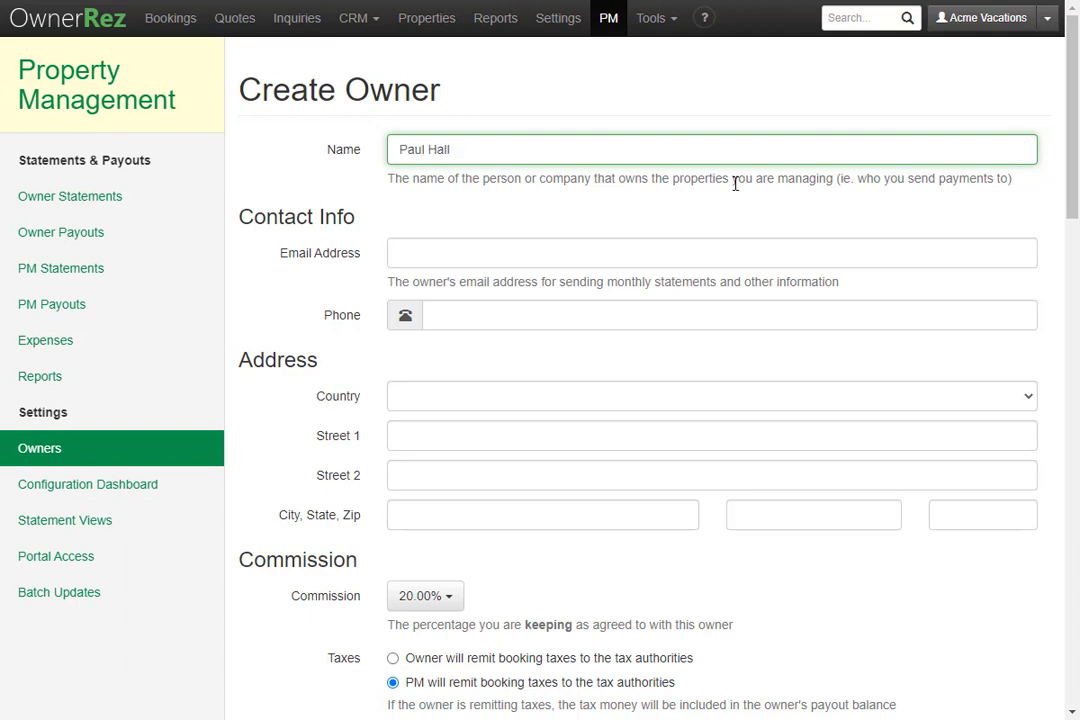
{"action": "left_click", "coordinate": [500, 256]}
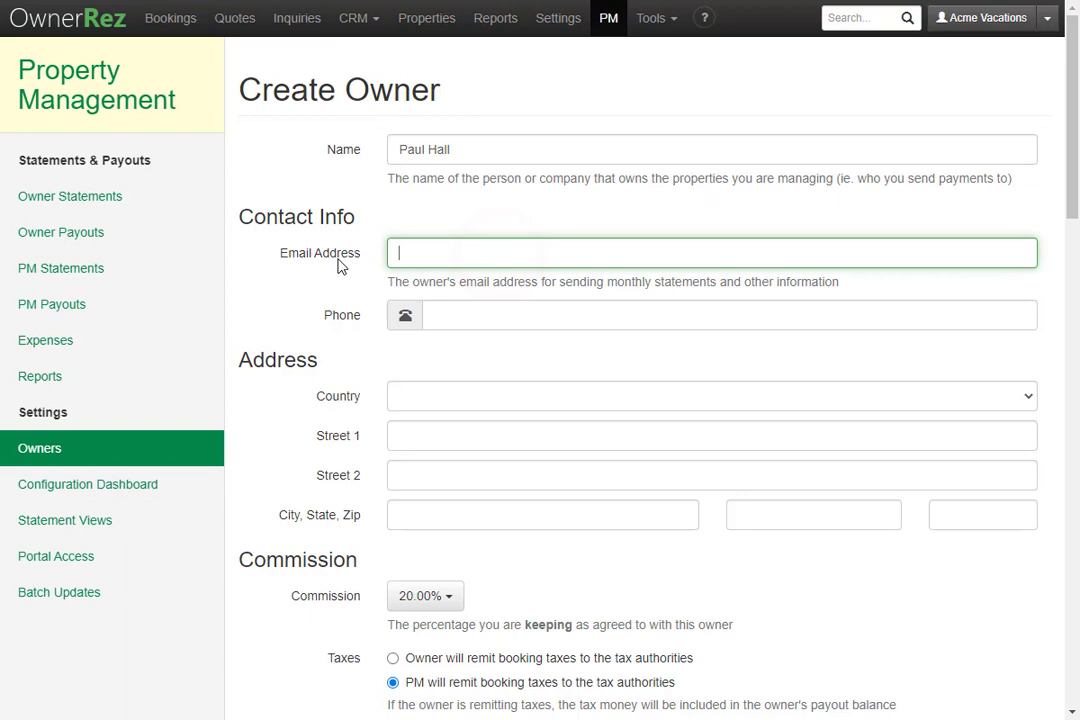
{"action": "left_click", "coordinate": [480, 314]}
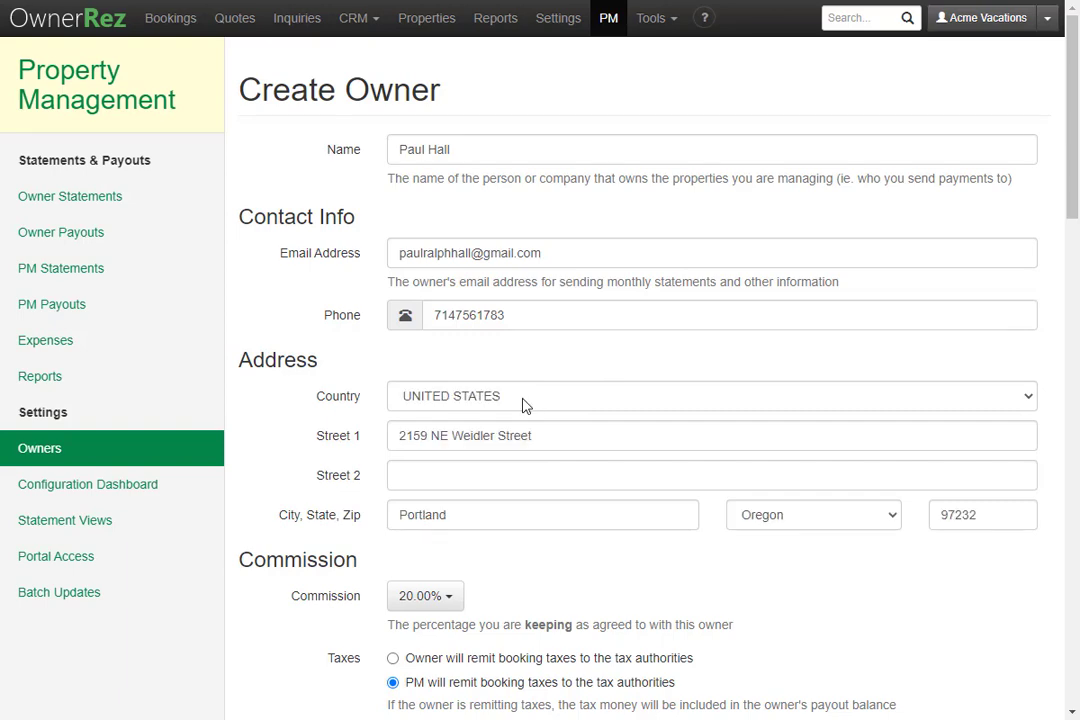
- Change the new owner's commission from the default 20.00% to 15.00%
{"action": "scroll", "coordinate": [524, 404], "scroll_direction": "down", "scroll_amount": 5}
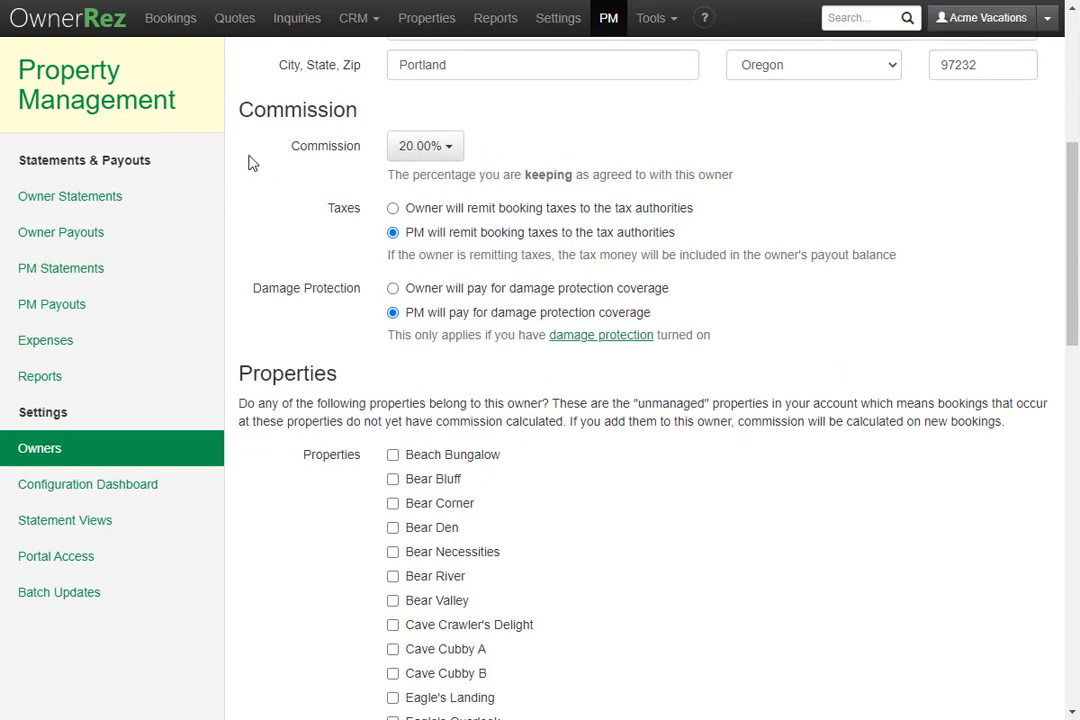
{"action": "left_click", "coordinate": [432, 148]}
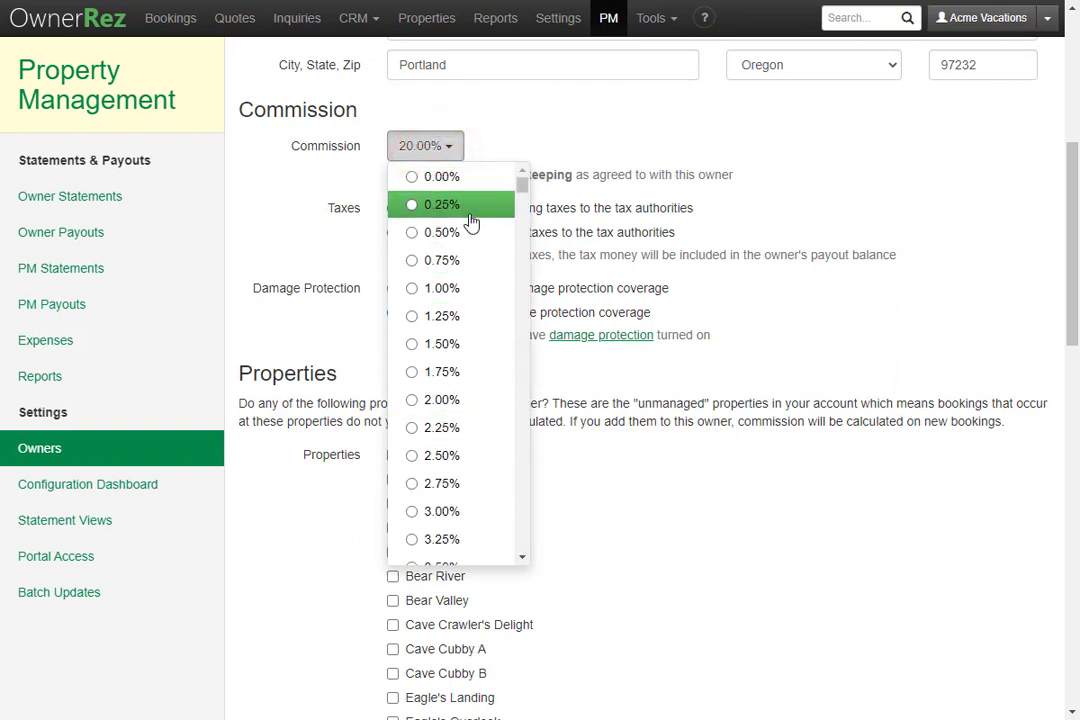
{"action": "scroll", "coordinate": [481, 195], "scroll_direction": "down", "scroll_amount": 15}
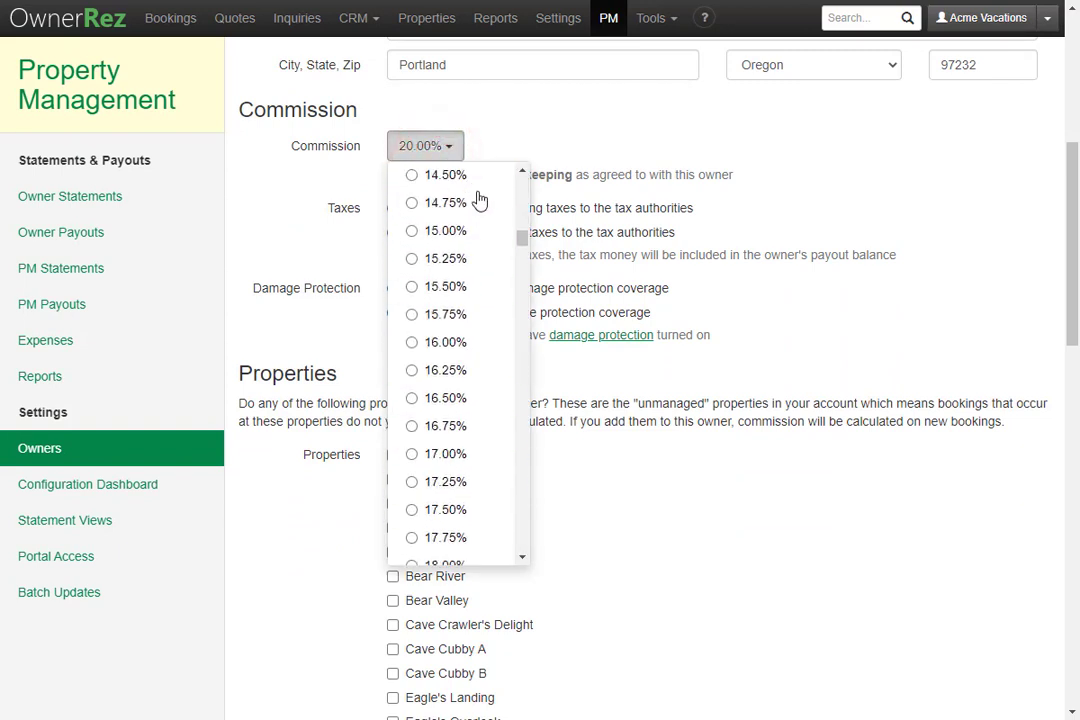
{"action": "left_click", "coordinate": [445, 230]}
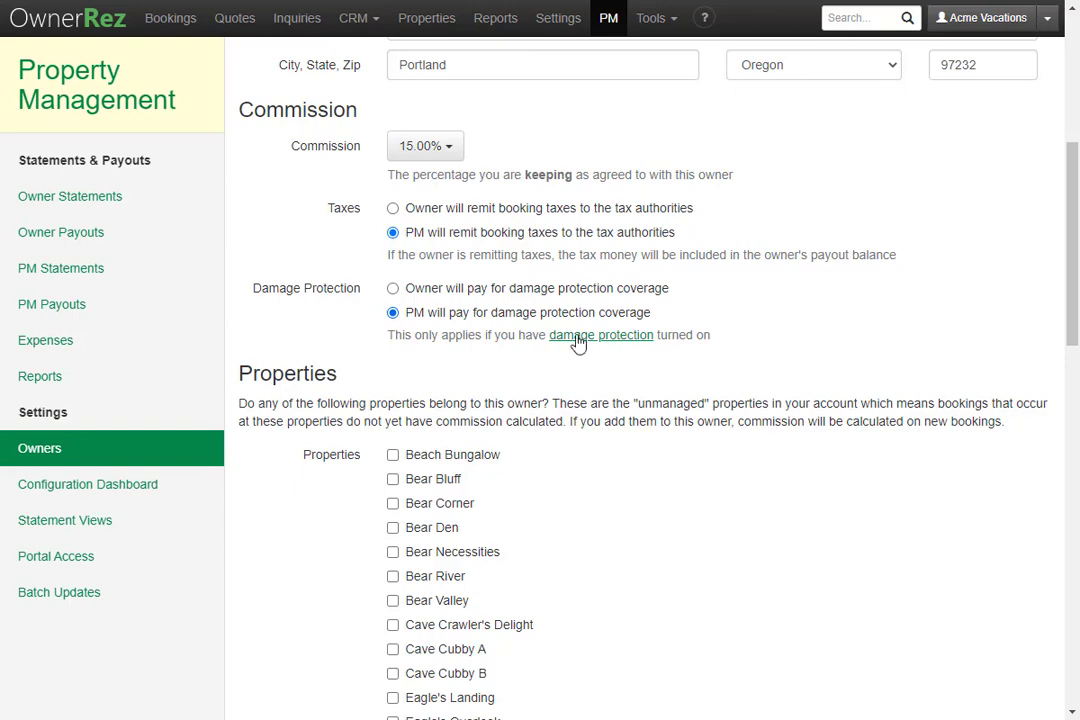
- Tick Bear Valley and Bear River as properties owned by the new owner
{"action": "scroll", "coordinate": [552, 343], "scroll_direction": "down", "scroll_amount": 4}
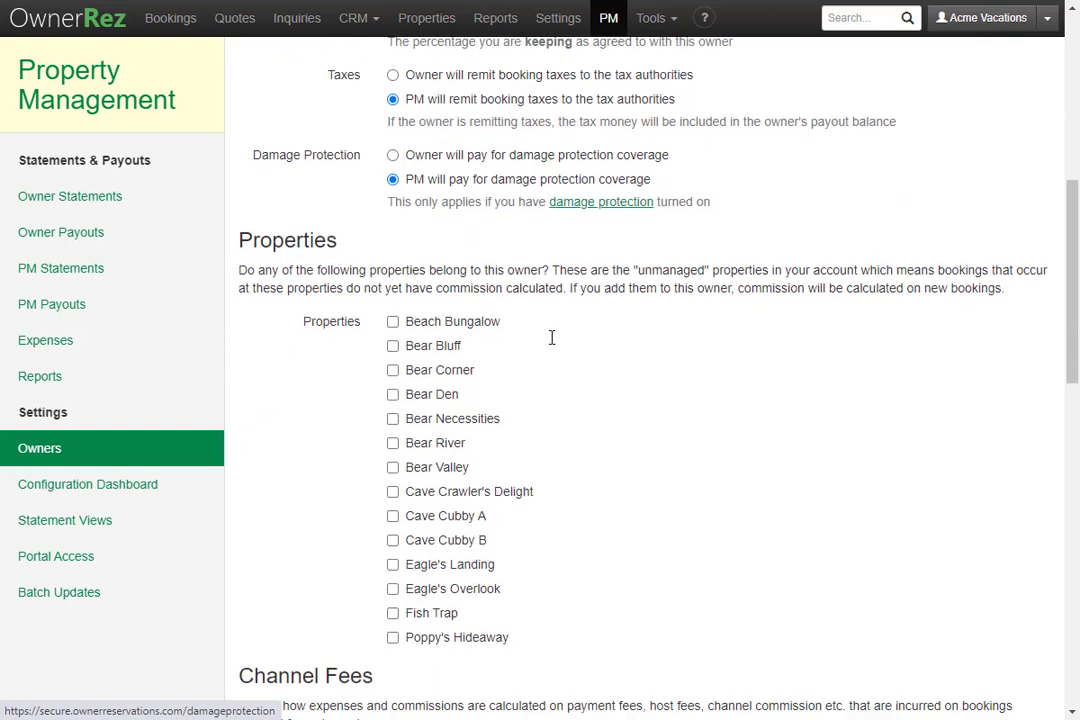
{"action": "scroll", "coordinate": [552, 344], "scroll_direction": "up", "scroll_amount": 1}
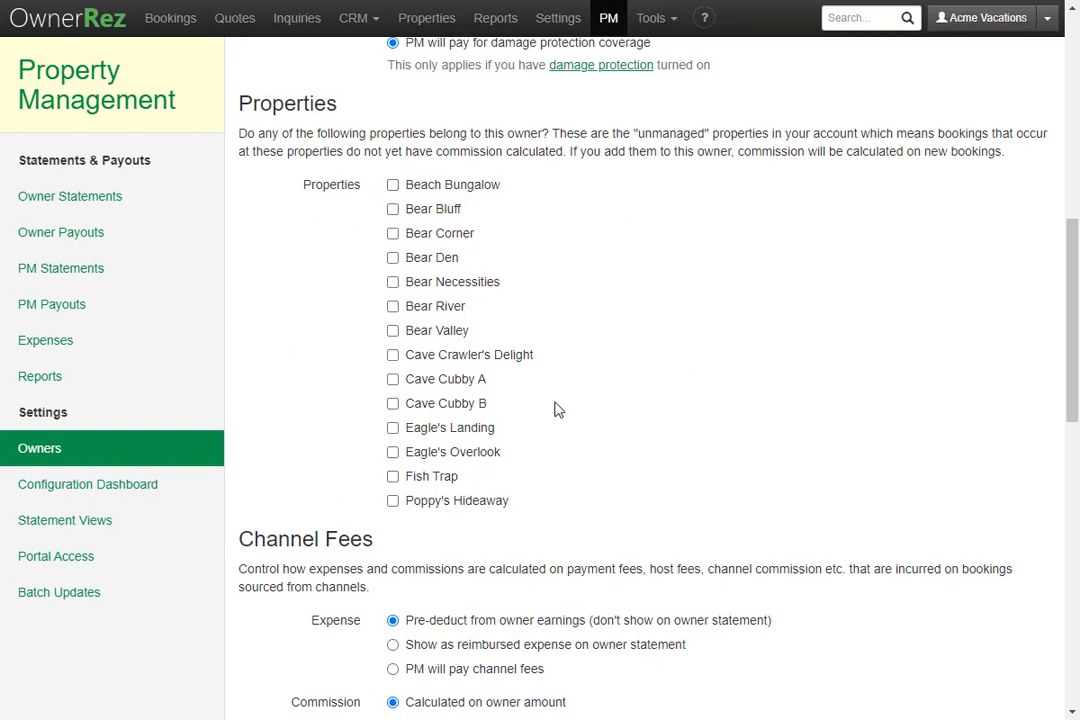
{"action": "left_click", "coordinate": [393, 330]}
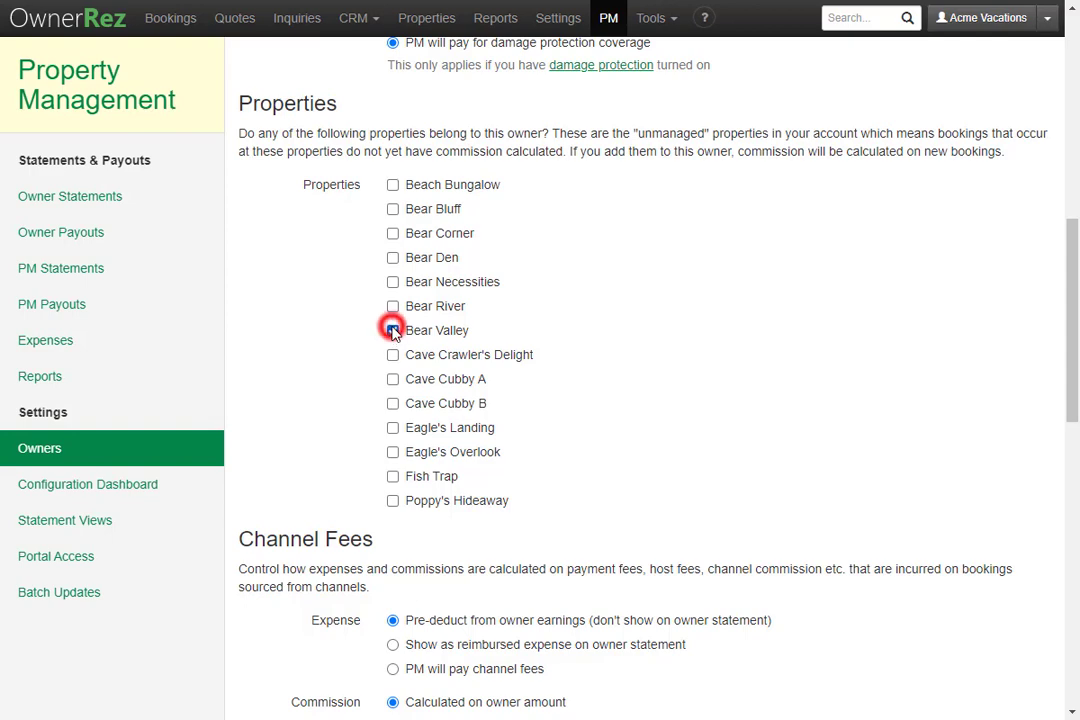
{"action": "left_click", "coordinate": [393, 306]}
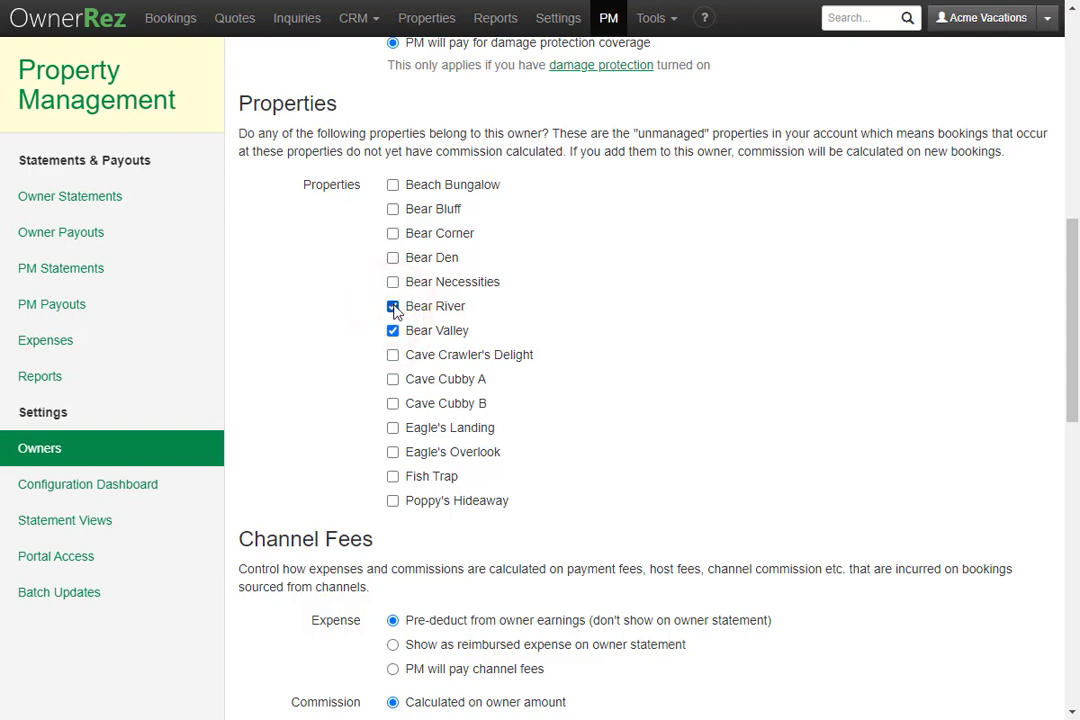
{"action": "scroll", "coordinate": [396, 312], "scroll_direction": "down", "scroll_amount": 4}
{"action": "scroll", "coordinate": [396, 312], "scroll_direction": "down", "scroll_amount": 1}
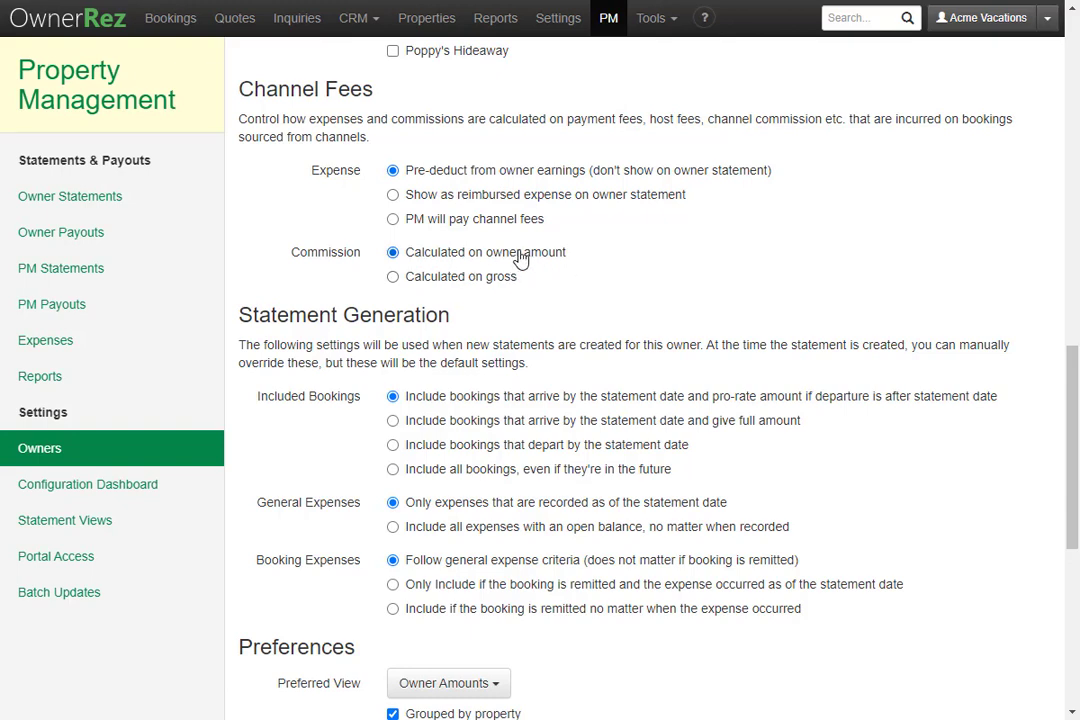
{"action": "scroll", "coordinate": [520, 260], "scroll_direction": "down", "scroll_amount": 2}
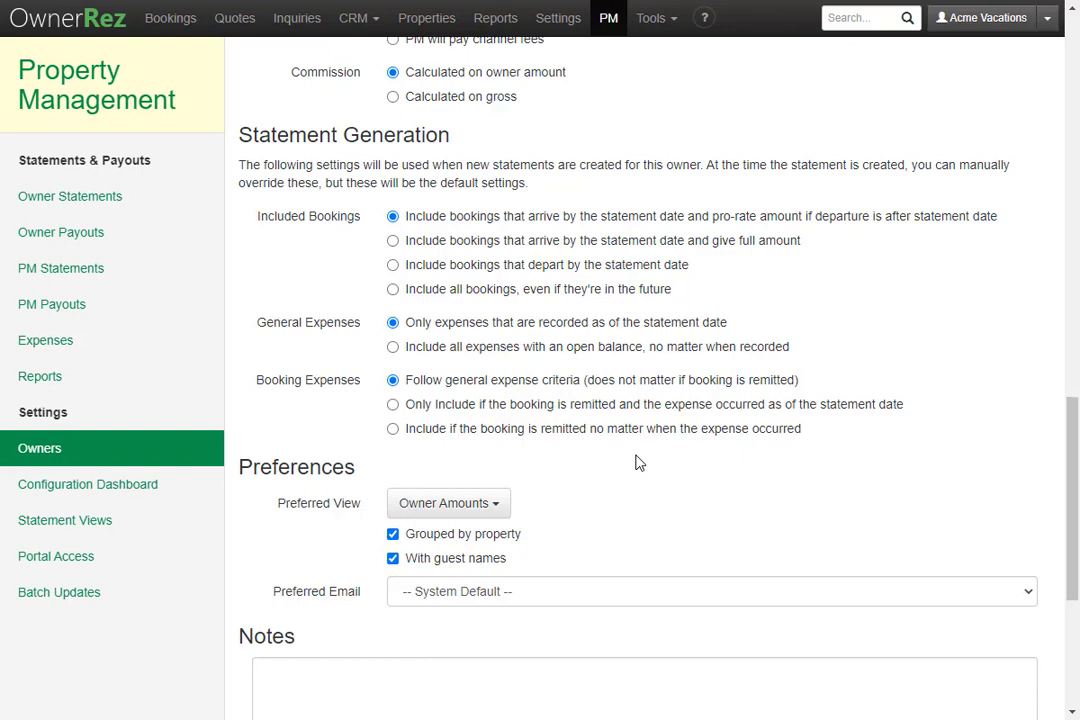
- Keep the Owner Amounts statement view and System Default preferred e-mail, then click into Notes
{"action": "scroll", "coordinate": [640, 463], "scroll_direction": "down", "scroll_amount": 2}
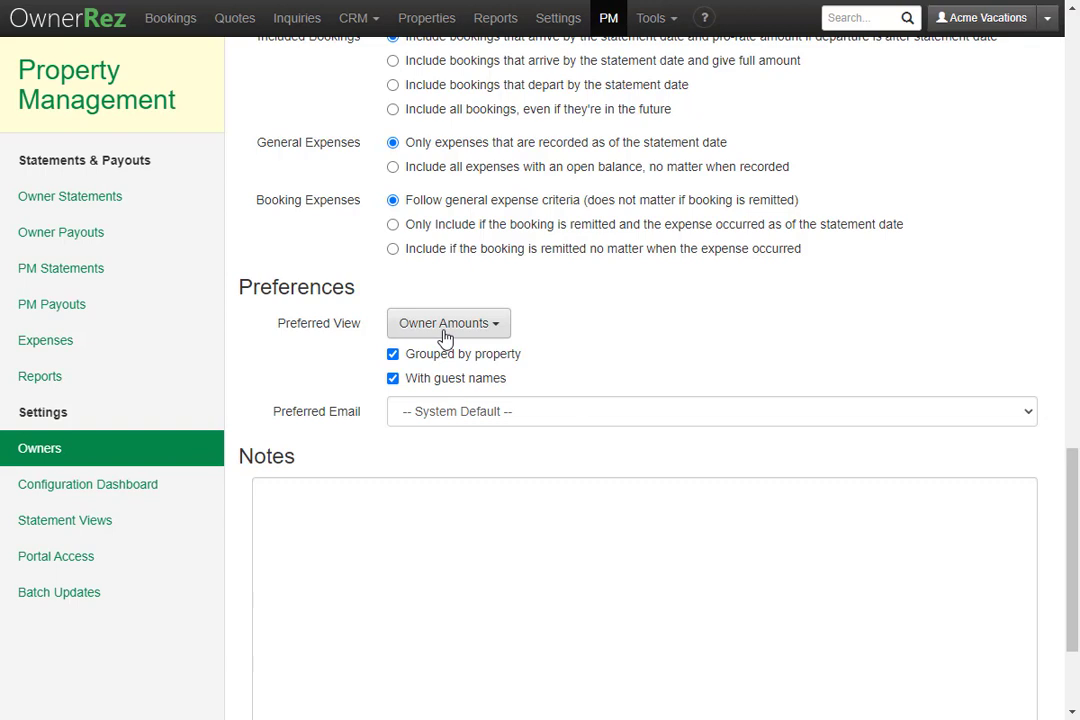
{"action": "left_click", "coordinate": [489, 336]}
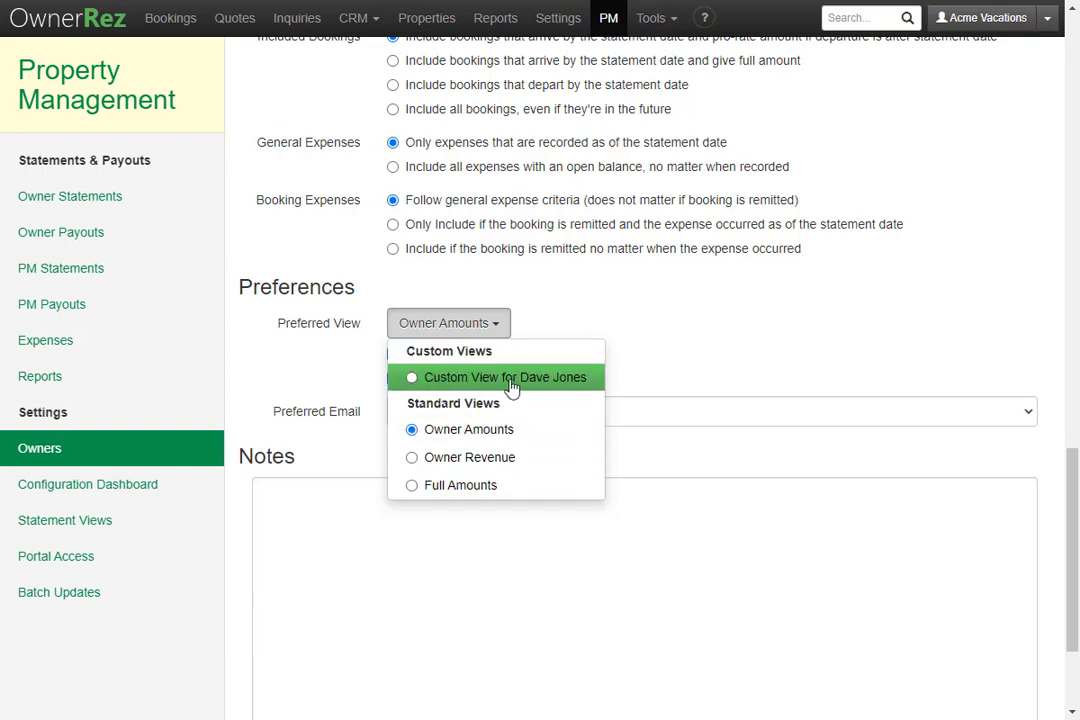
{"action": "left_click", "coordinate": [630, 330]}
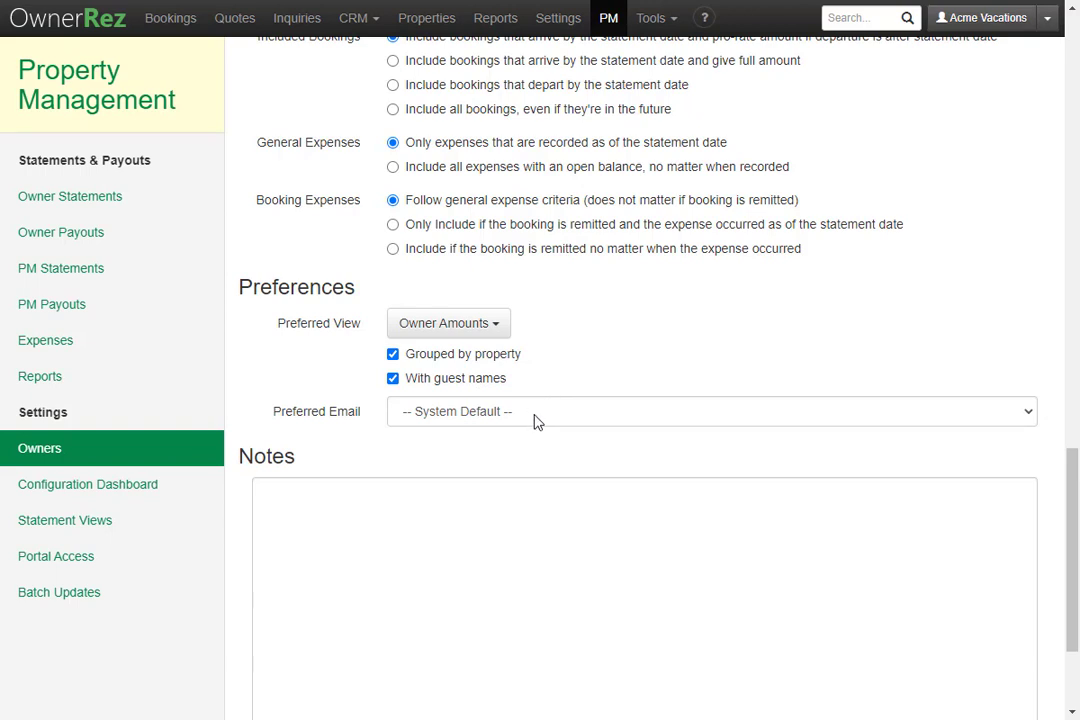
{"action": "left_click", "coordinate": [535, 419]}
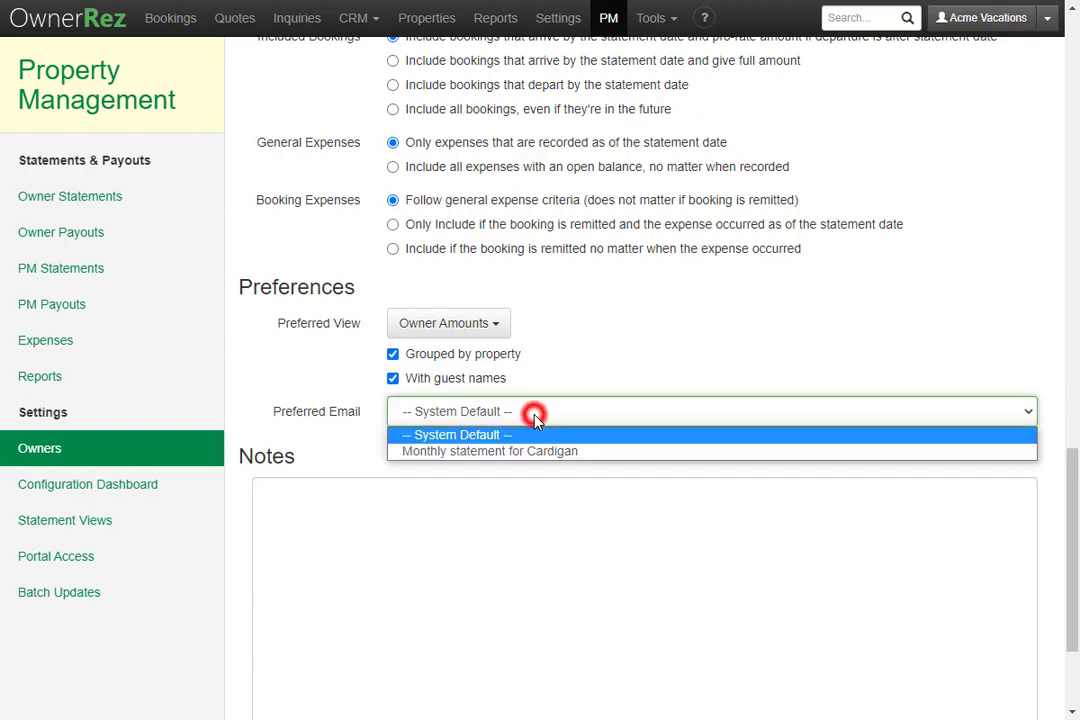
{"action": "left_click", "coordinate": [620, 434]}
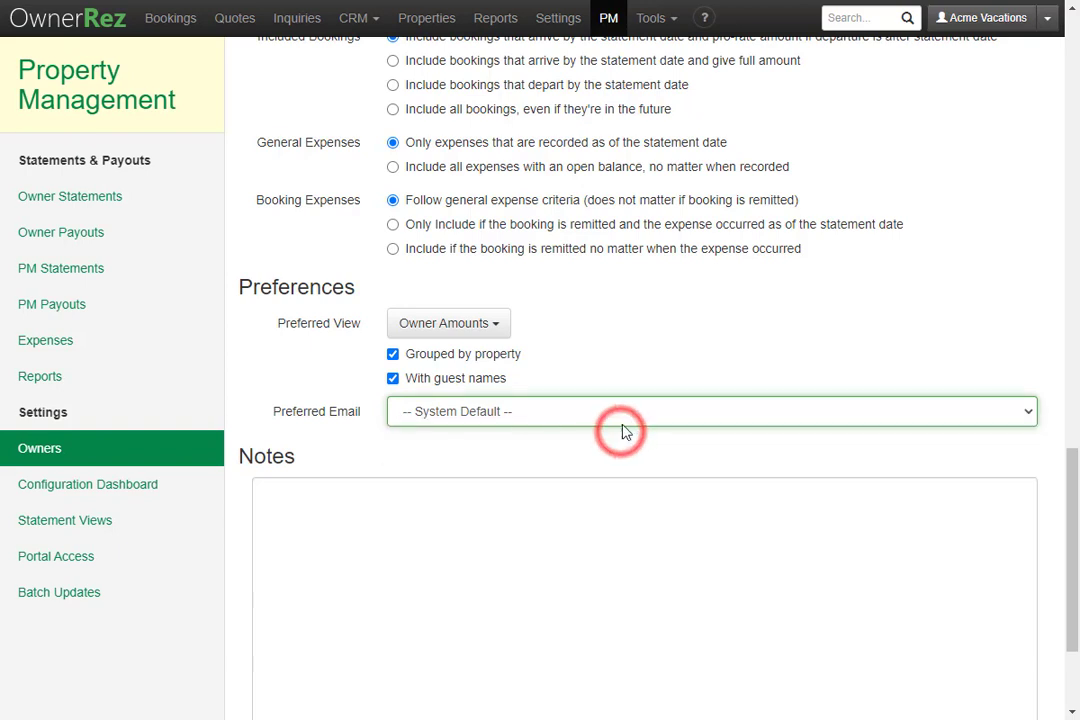
{"action": "scroll", "coordinate": [575, 445], "scroll_direction": "down", "scroll_amount": 2}
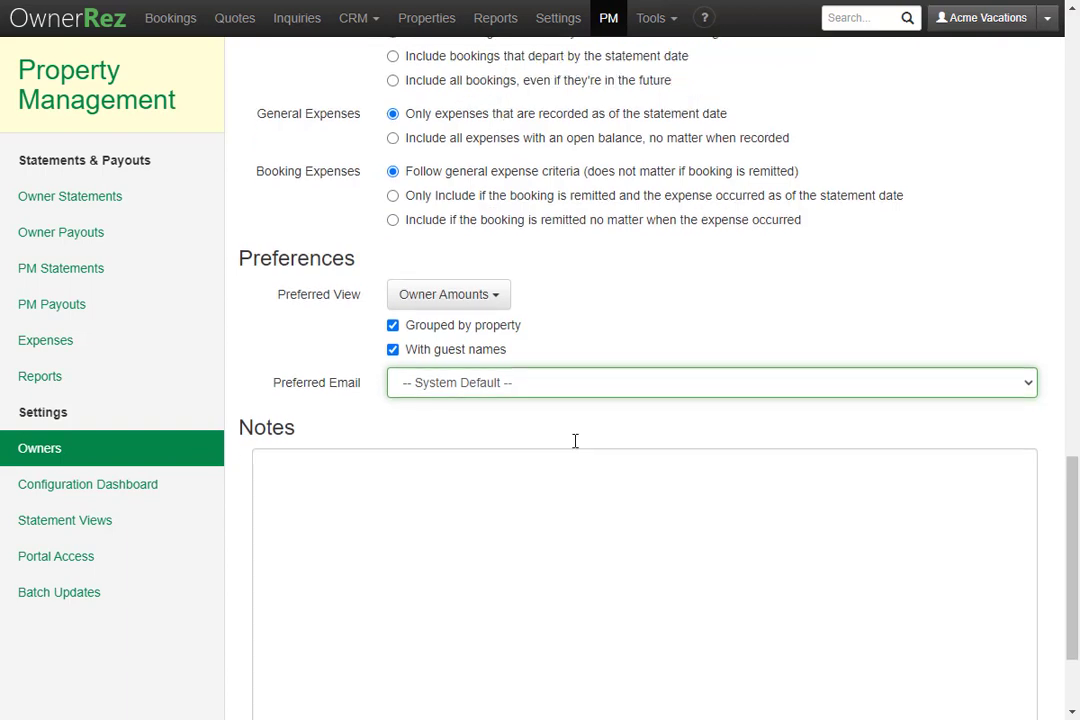
{"action": "left_click", "coordinate": [584, 433]}
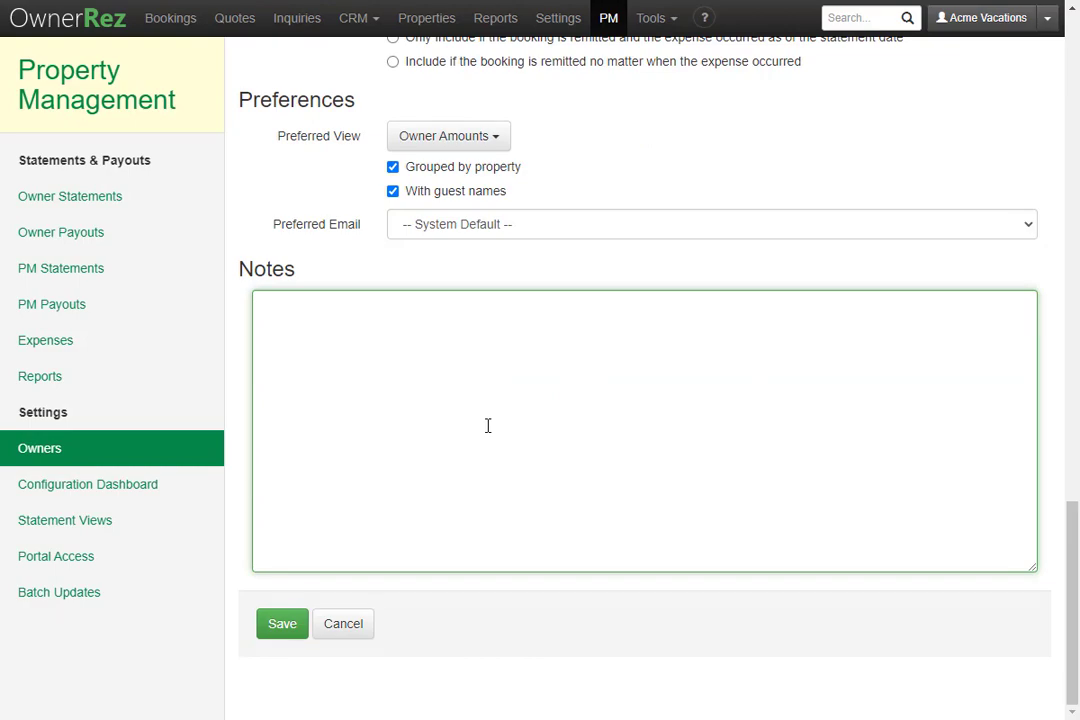
- Save the new owner and review the Bear Valley and Bear River bookings needing owner configuration
{"action": "scroll", "coordinate": [545, 436], "scroll_direction": "up", "scroll_amount": 10}
{"action": "scroll", "coordinate": [554, 429], "scroll_direction": "down", "scroll_amount": 10}
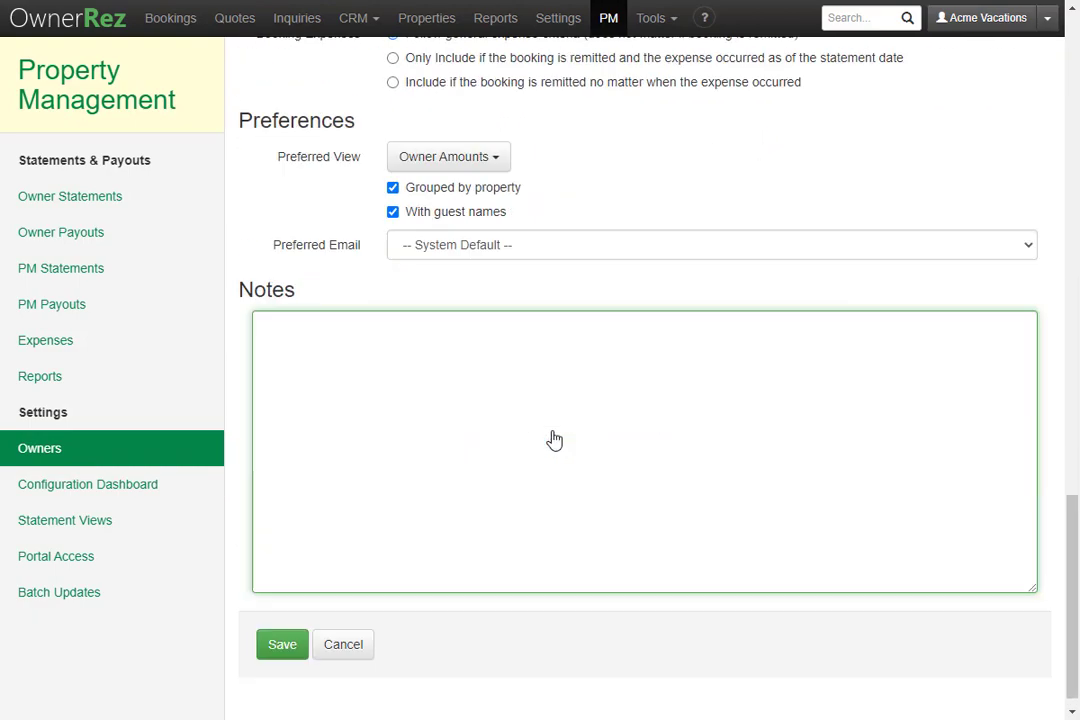
{"action": "left_click", "coordinate": [279, 624]}
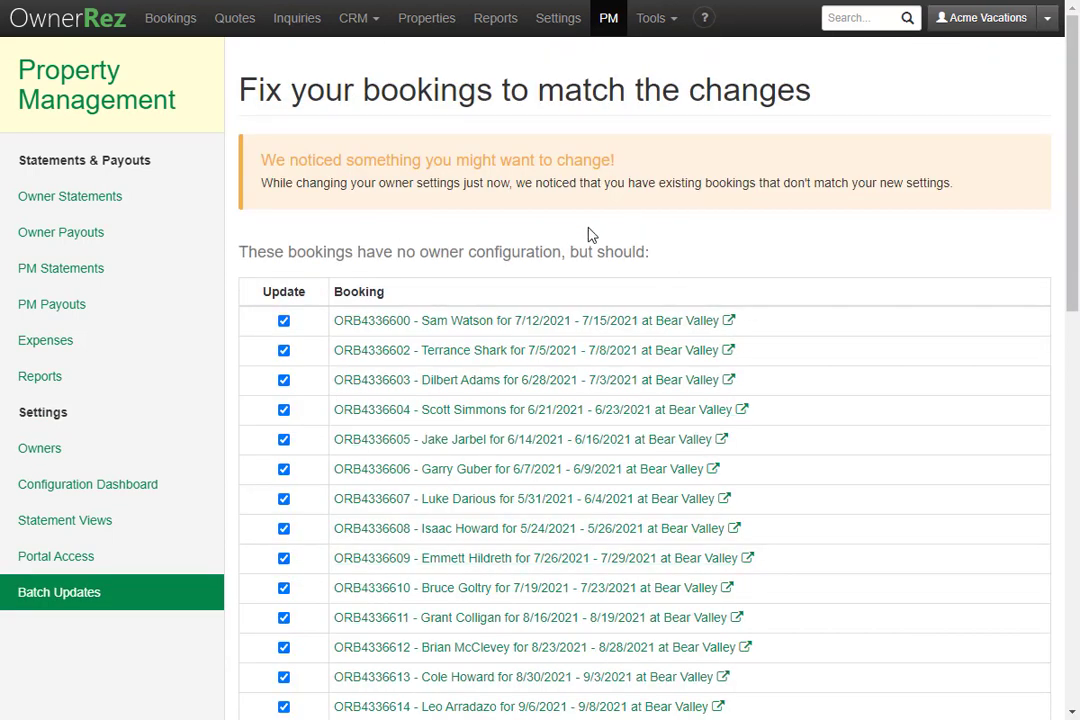
{"action": "scroll", "coordinate": [588, 234], "scroll_direction": "down", "scroll_amount": 10}
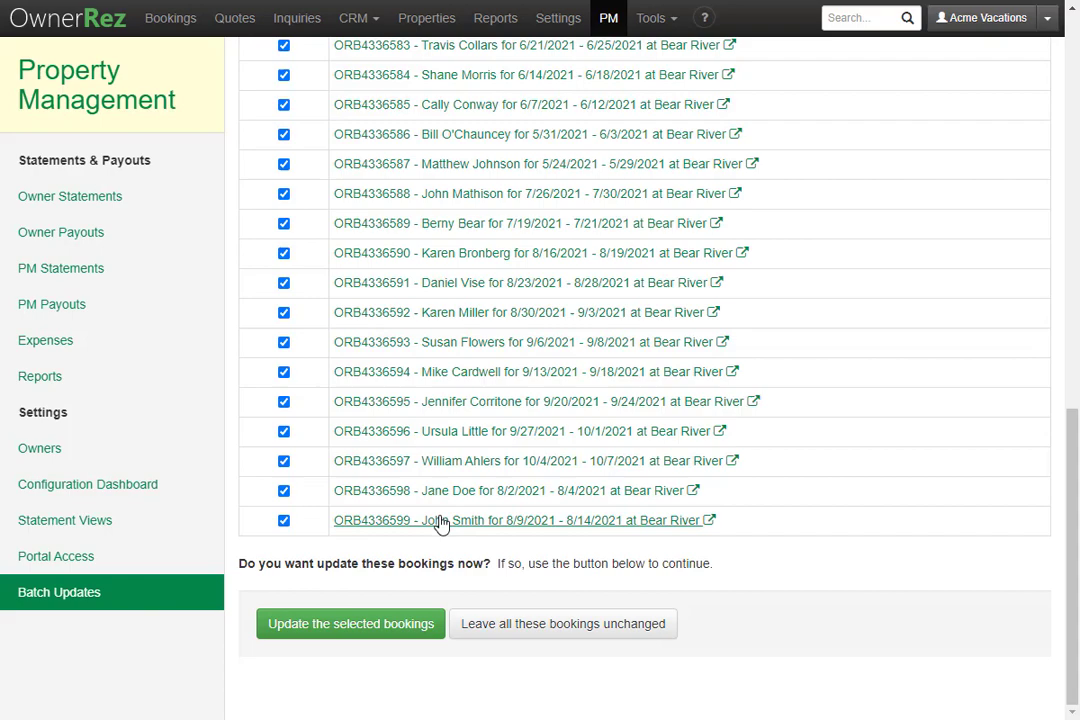
{"action": "scroll", "coordinate": [318, 440], "scroll_direction": "up", "scroll_amount": 15}
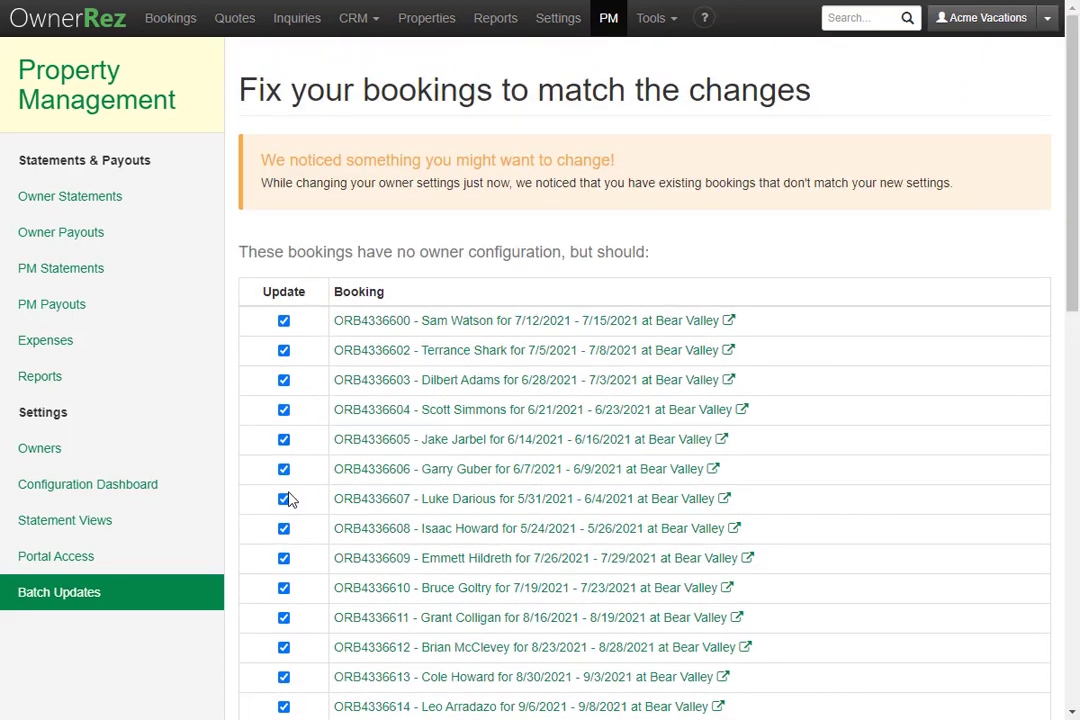
{"action": "scroll", "coordinate": [290, 474], "scroll_direction": "down", "scroll_amount": 15}
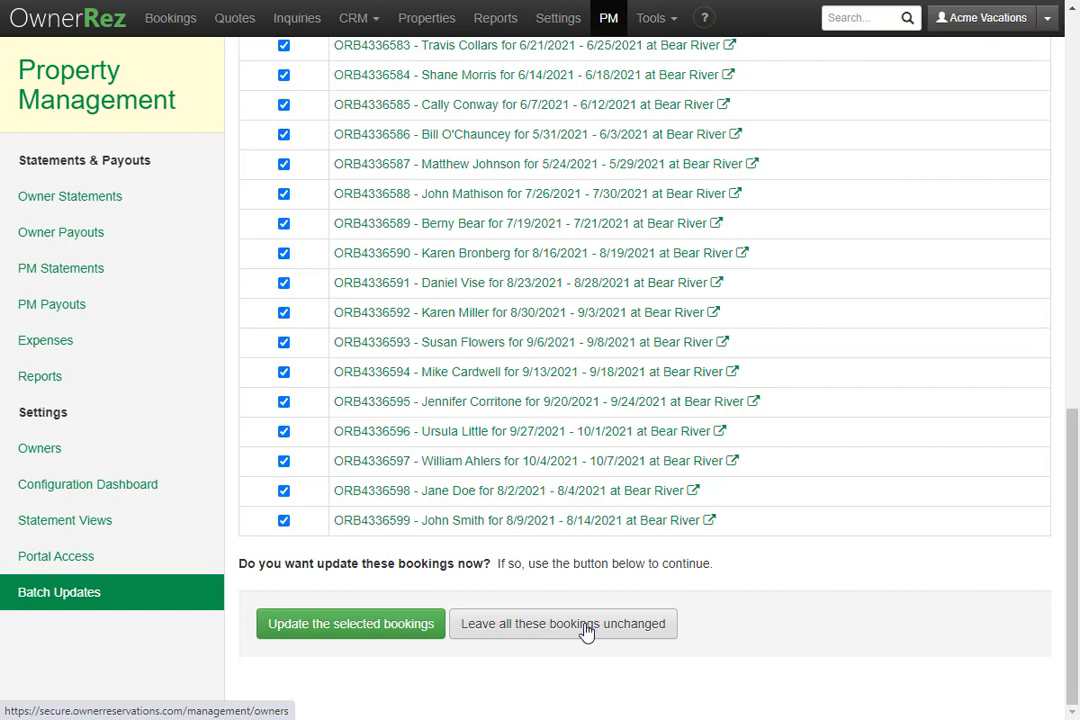
- Update the selected Bear Valley and Bear River bookings and confirm the batch update
{"action": "left_click", "coordinate": [372, 630]}
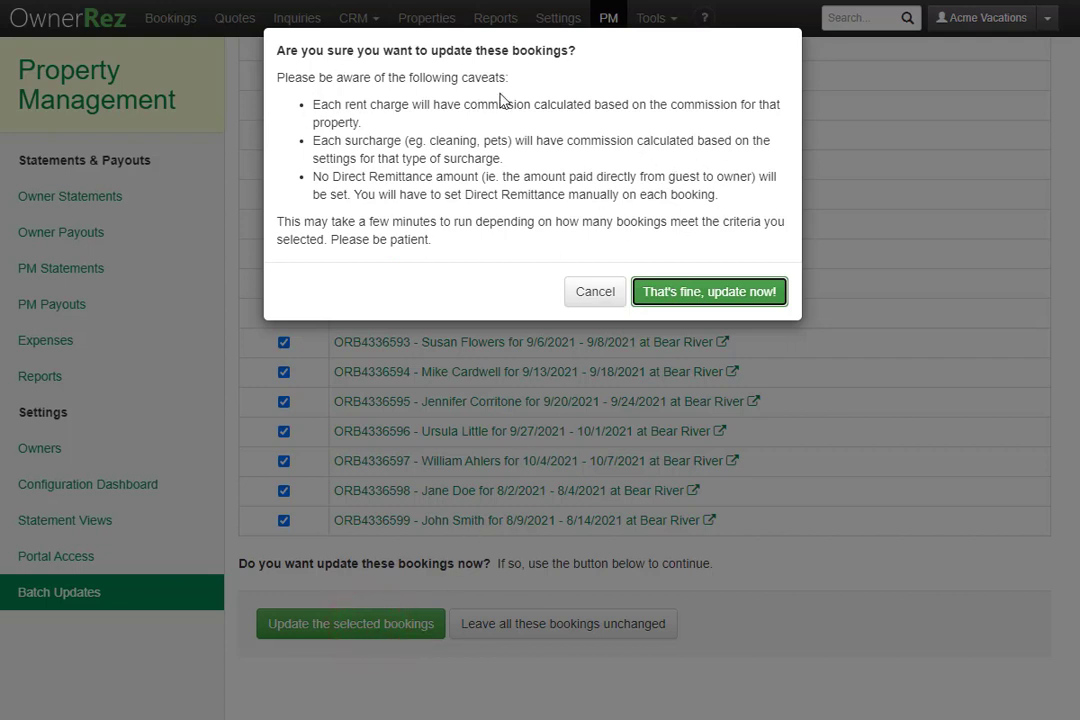
{"action": "left_click", "coordinate": [718, 292]}
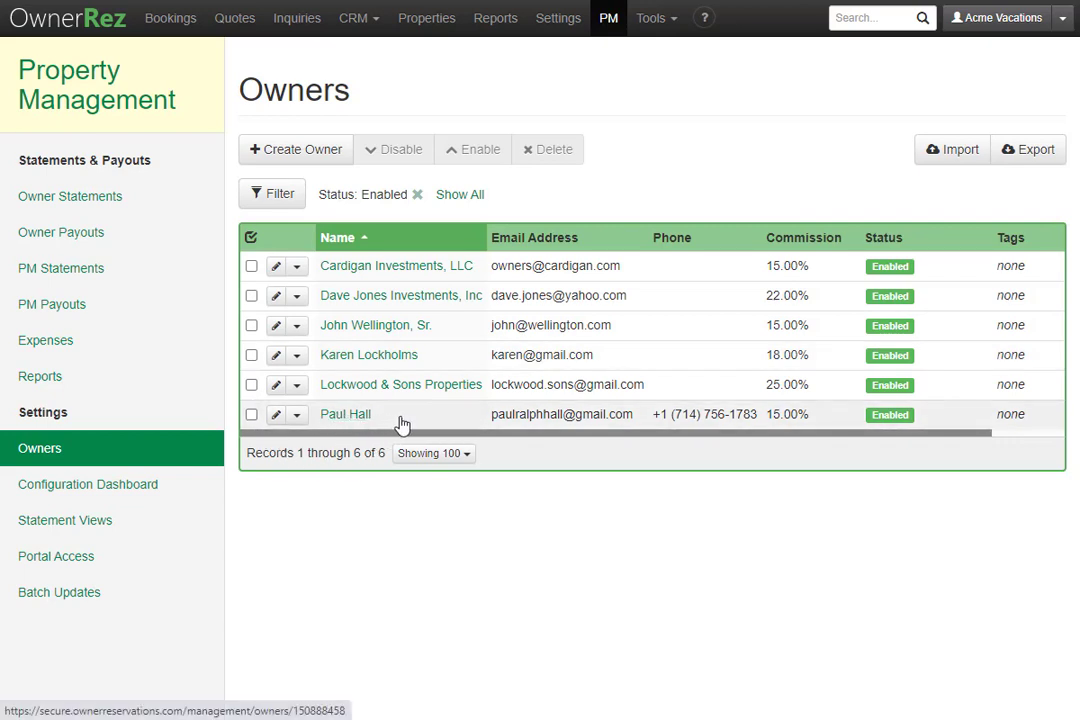
- Select the new owner's row in the Owners list and open their detail page
{"action": "left_click", "coordinate": [252, 418]}
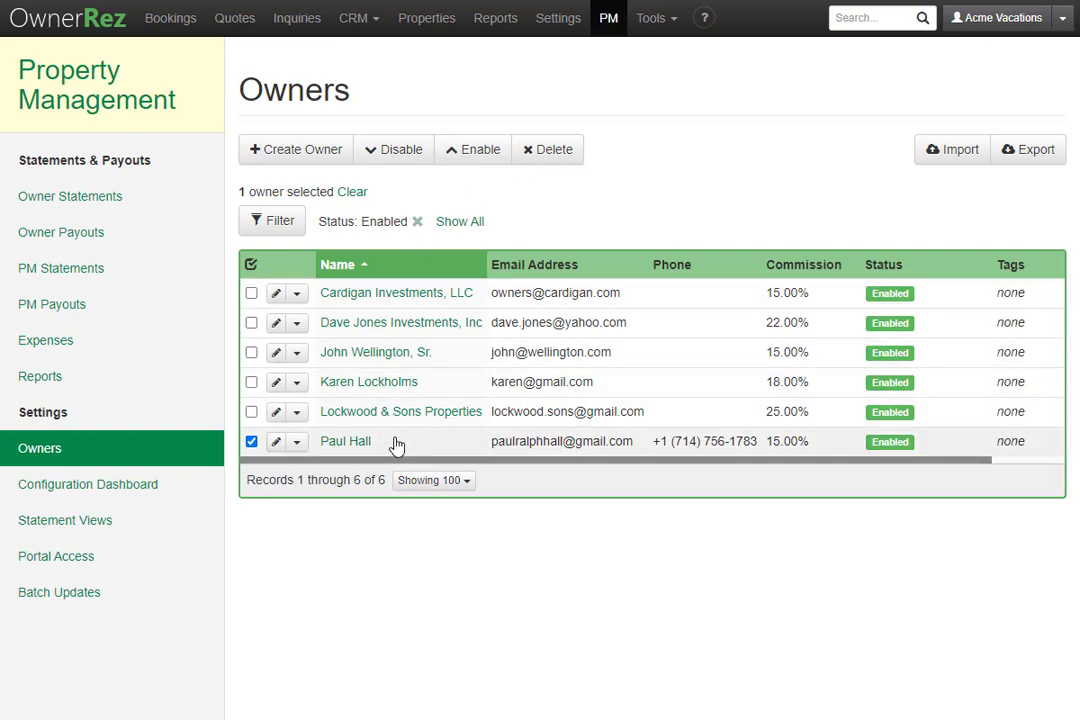
{"action": "left_click", "coordinate": [358, 441]}
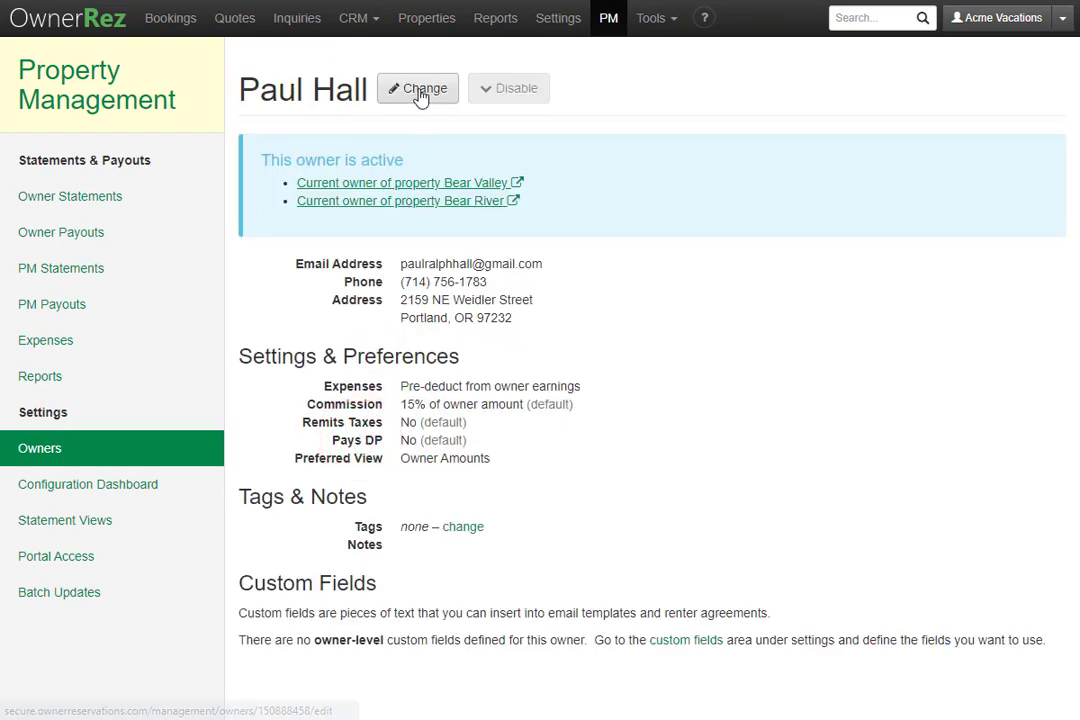
{"action": "left_click", "coordinate": [421, 91]}
{"action": "scroll", "coordinate": [485, 440], "scroll_direction": "down", "scroll_amount": 2}
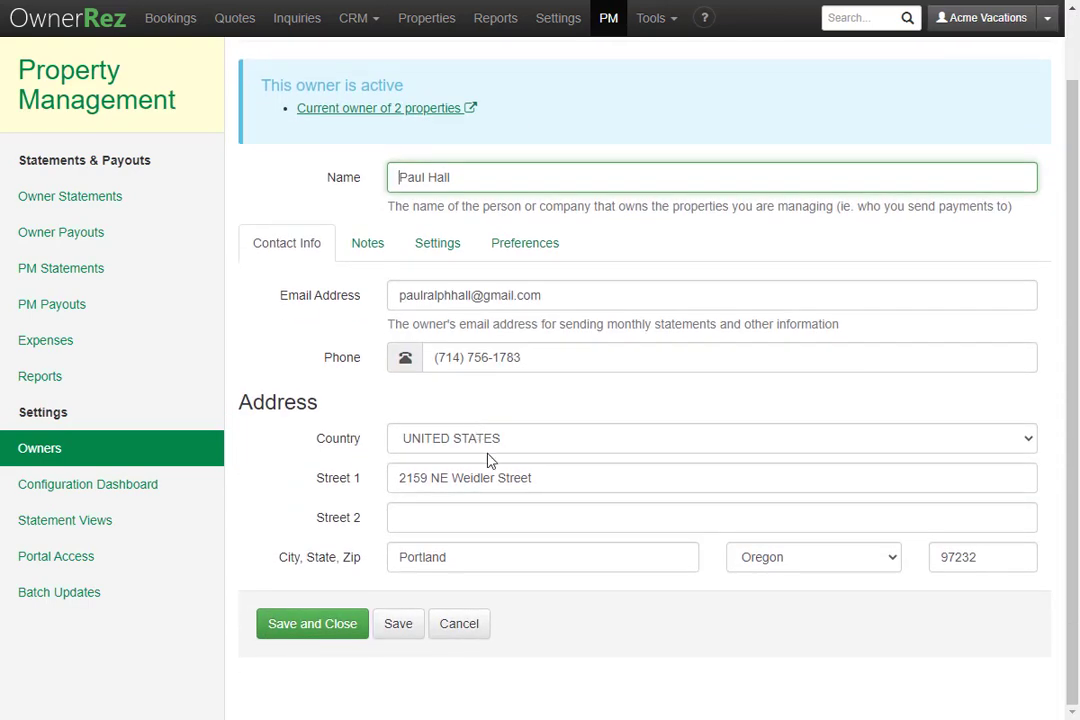
{"action": "left_click", "coordinate": [367, 245]}
{"action": "left_click", "coordinate": [437, 256]}
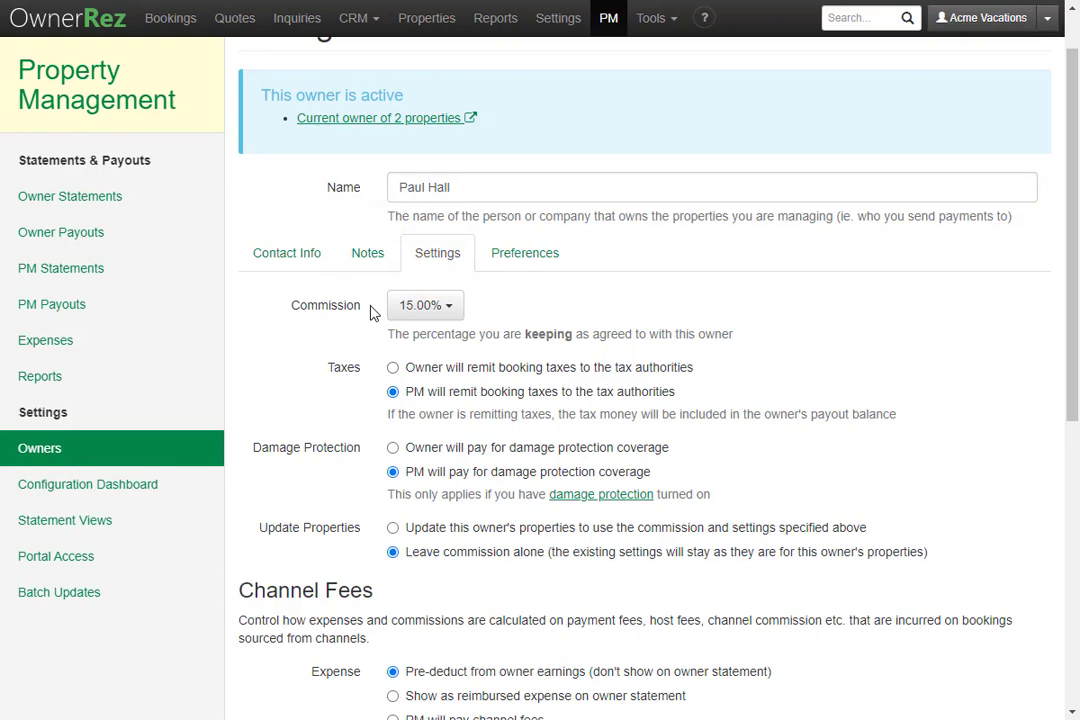
{"action": "scroll", "coordinate": [470, 554], "scroll_direction": "down", "scroll_amount": 5}
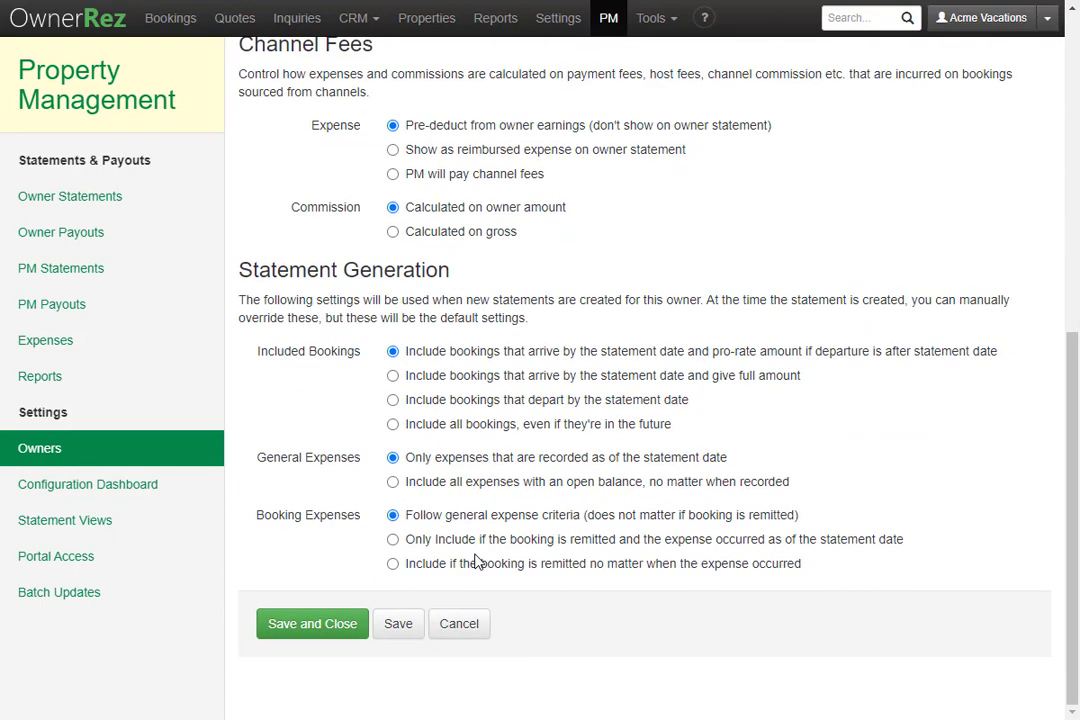
{"action": "scroll", "coordinate": [477, 560], "scroll_direction": "up", "scroll_amount": 5}
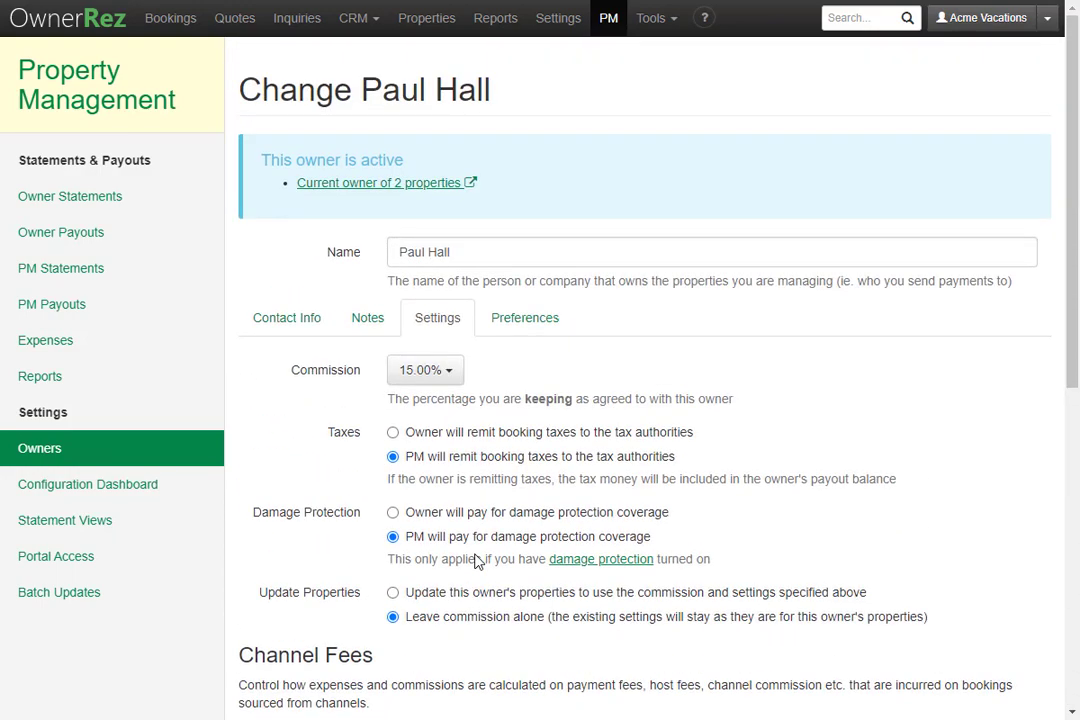
{"action": "left_click", "coordinate": [541, 334]}
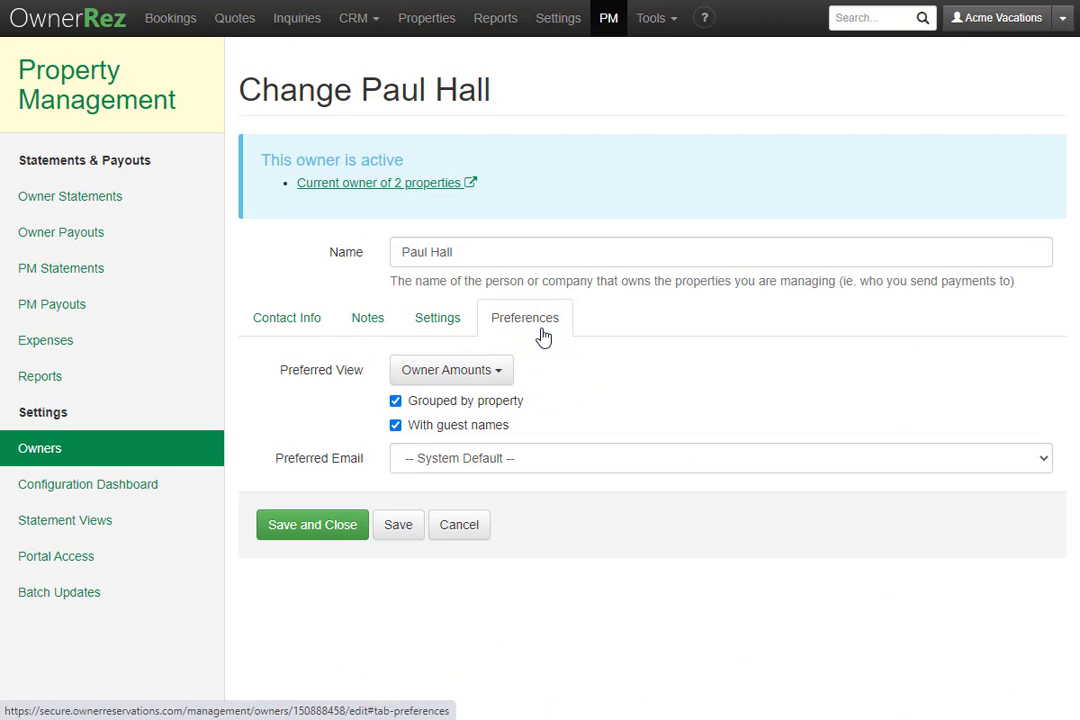
{"action": "left_click", "coordinate": [454, 526]}
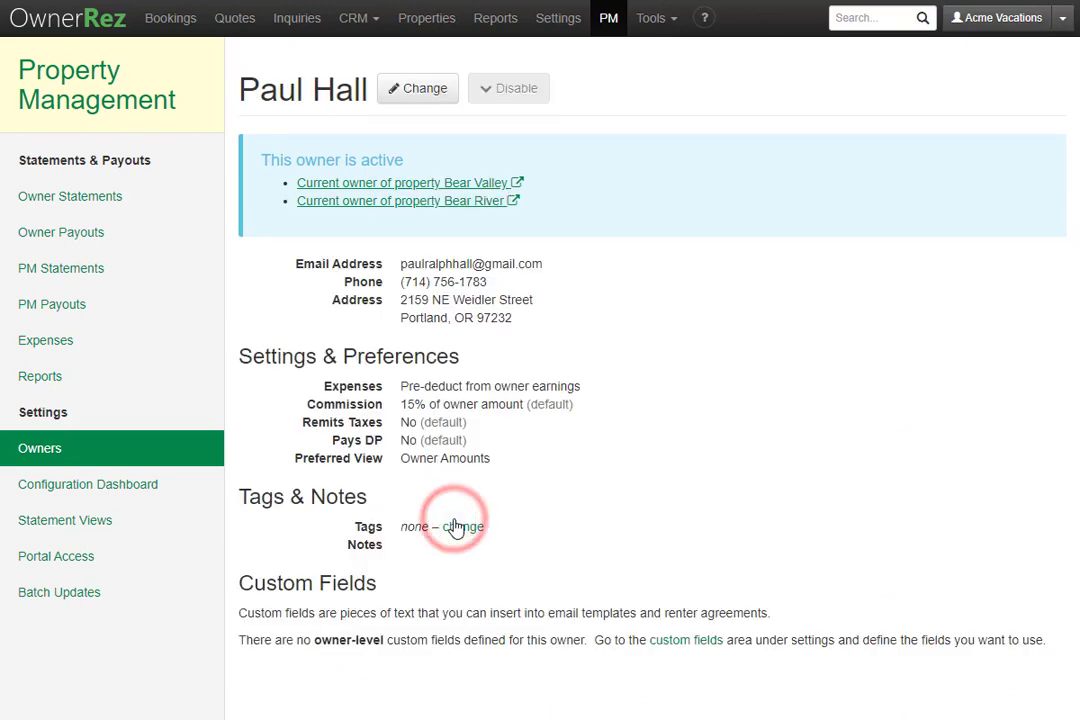
- Return to the Owners list and reopen the new owner's detail page
{"action": "left_click", "coordinate": [184, 456]}
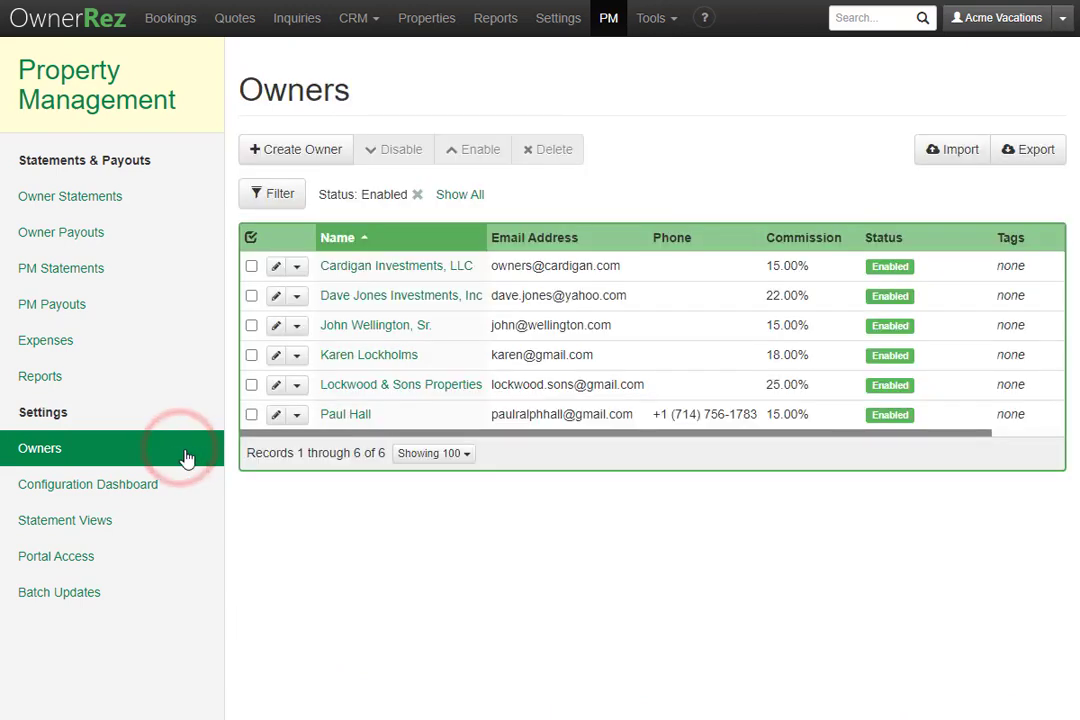
{"action": "left_click", "coordinate": [358, 416]}
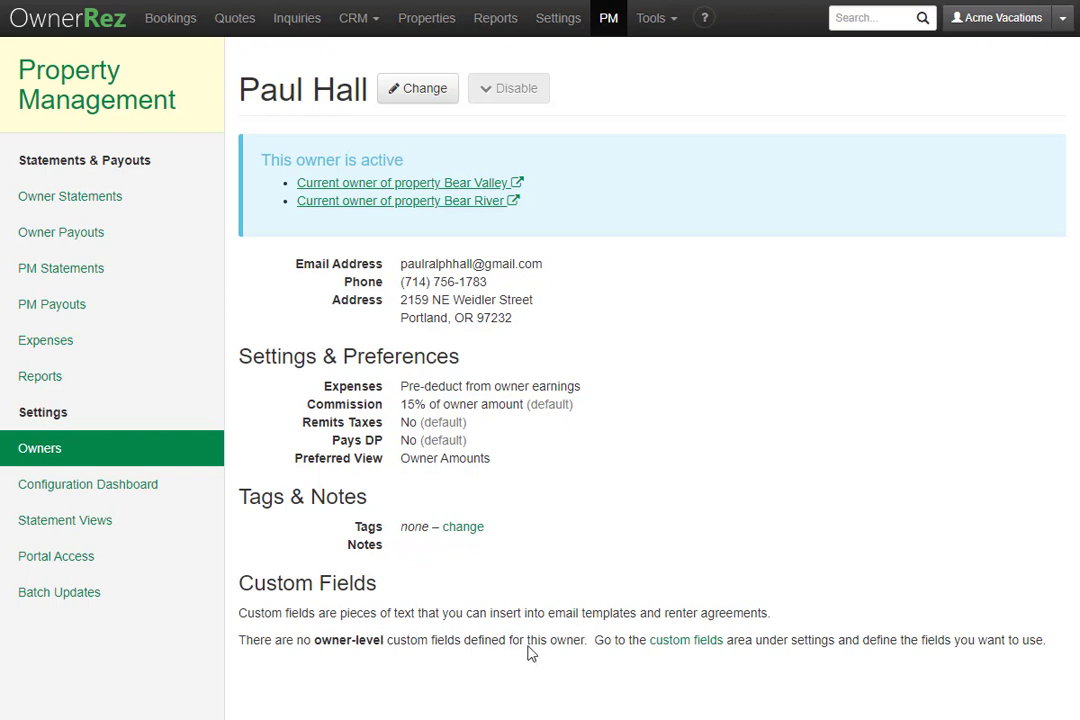
- Open the Configuration Dashboard and scroll down to the Unmanaged Properties section
{"action": "left_click", "coordinate": [145, 489]}
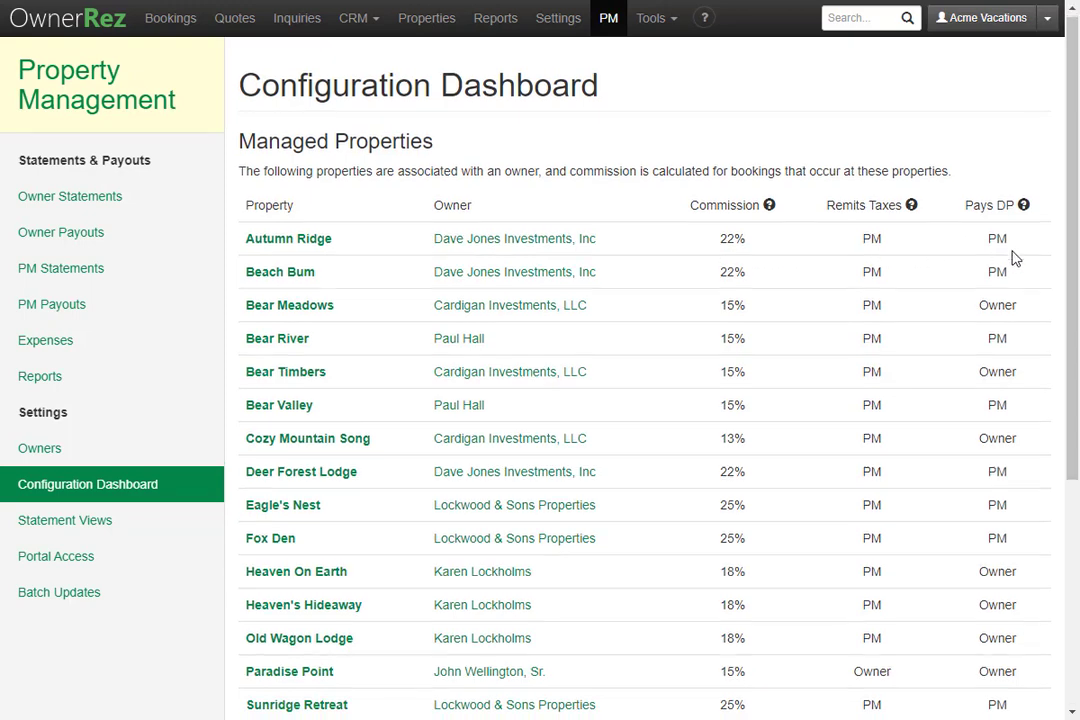
{"action": "scroll", "coordinate": [1012, 258], "scroll_direction": "down", "scroll_amount": 5}
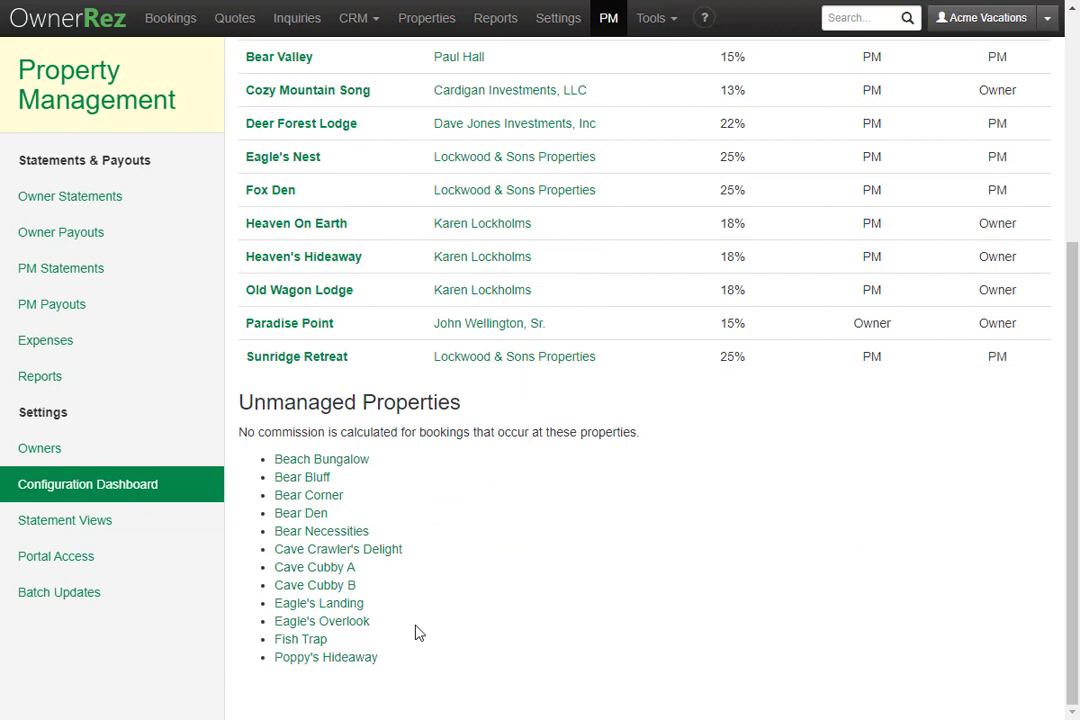
- Review the existing custom statement view's columns, then go to the owner Portal Access page
{"action": "left_click", "coordinate": [74, 520]}
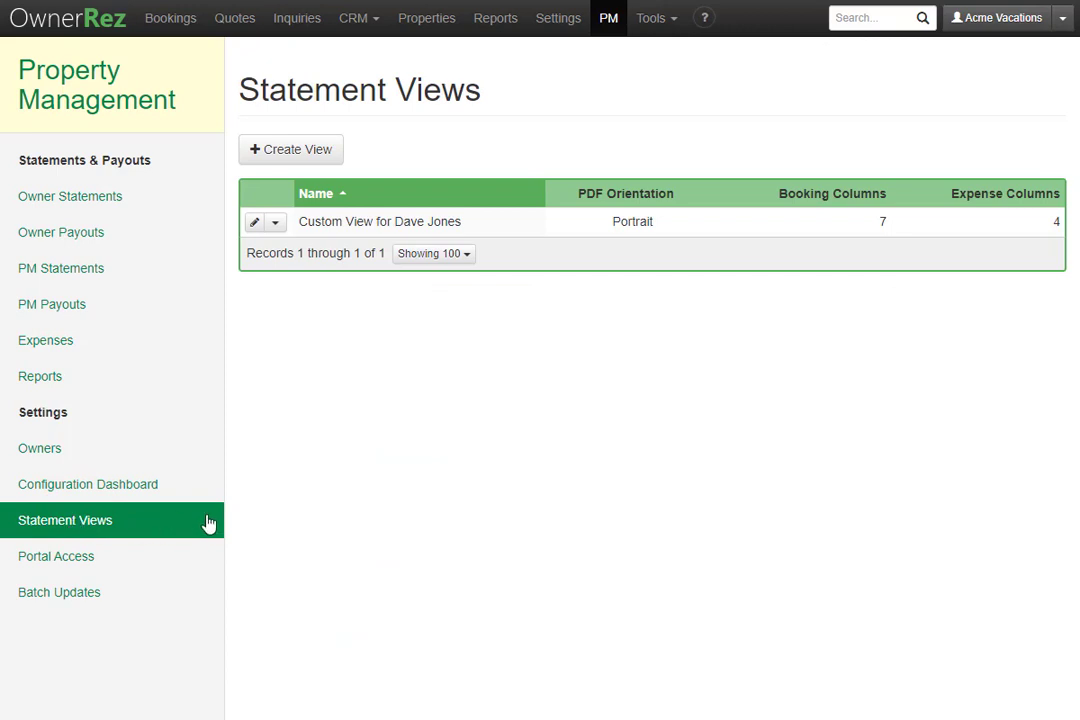
{"action": "left_click", "coordinate": [484, 233]}
{"action": "scroll", "coordinate": [500, 295], "scroll_direction": "down", "scroll_amount": 1}
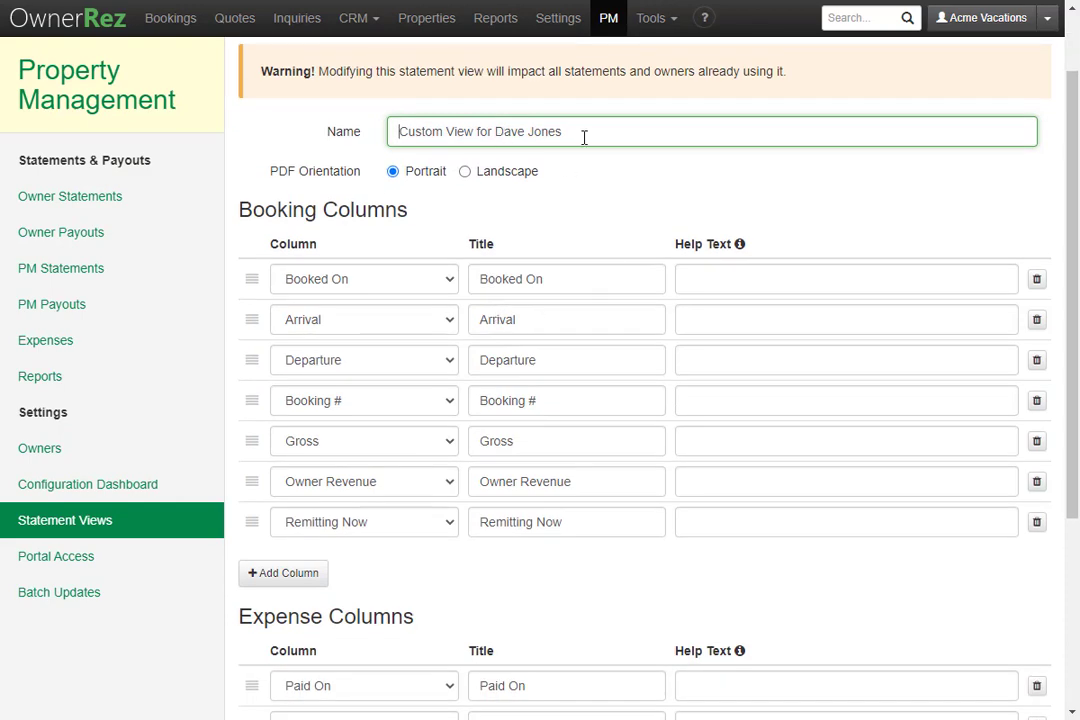
{"action": "scroll", "coordinate": [516, 368], "scroll_direction": "down", "scroll_amount": 1}
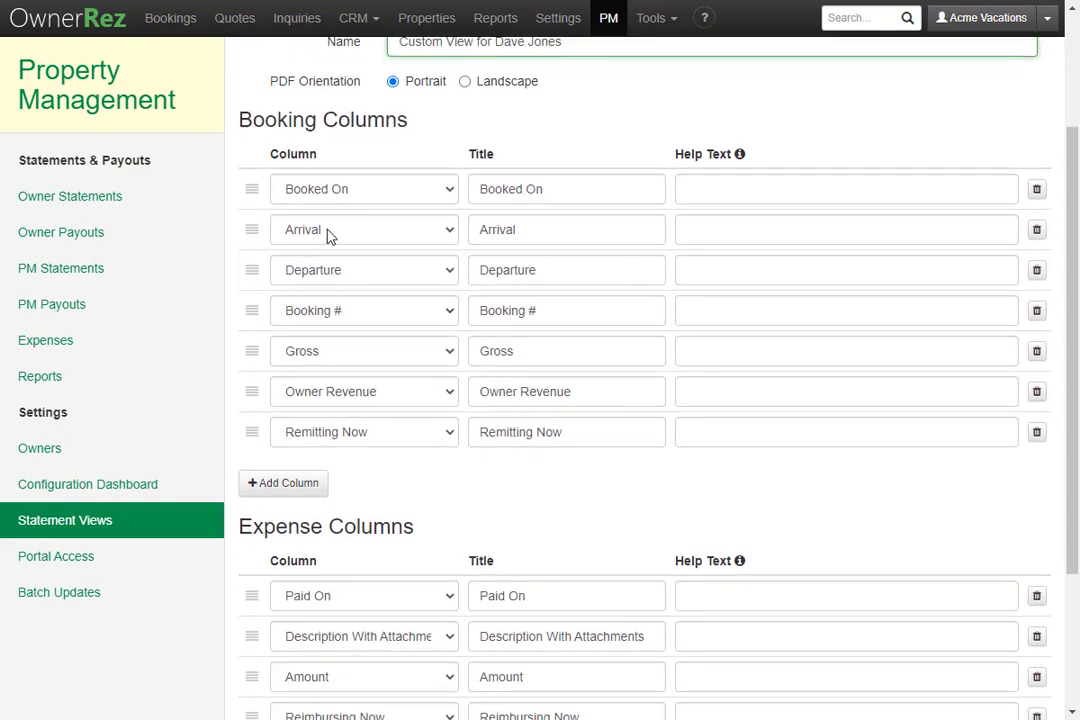
{"action": "scroll", "coordinate": [507, 213], "scroll_direction": "down", "scroll_amount": 2}
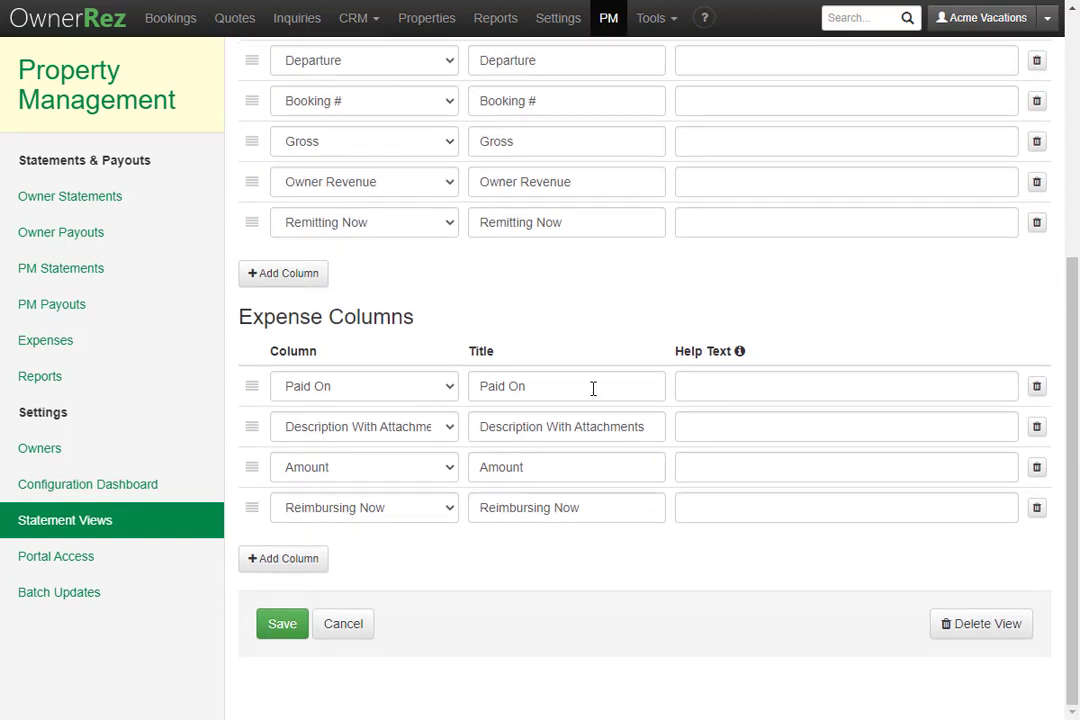
{"action": "left_click", "coordinate": [131, 562]}
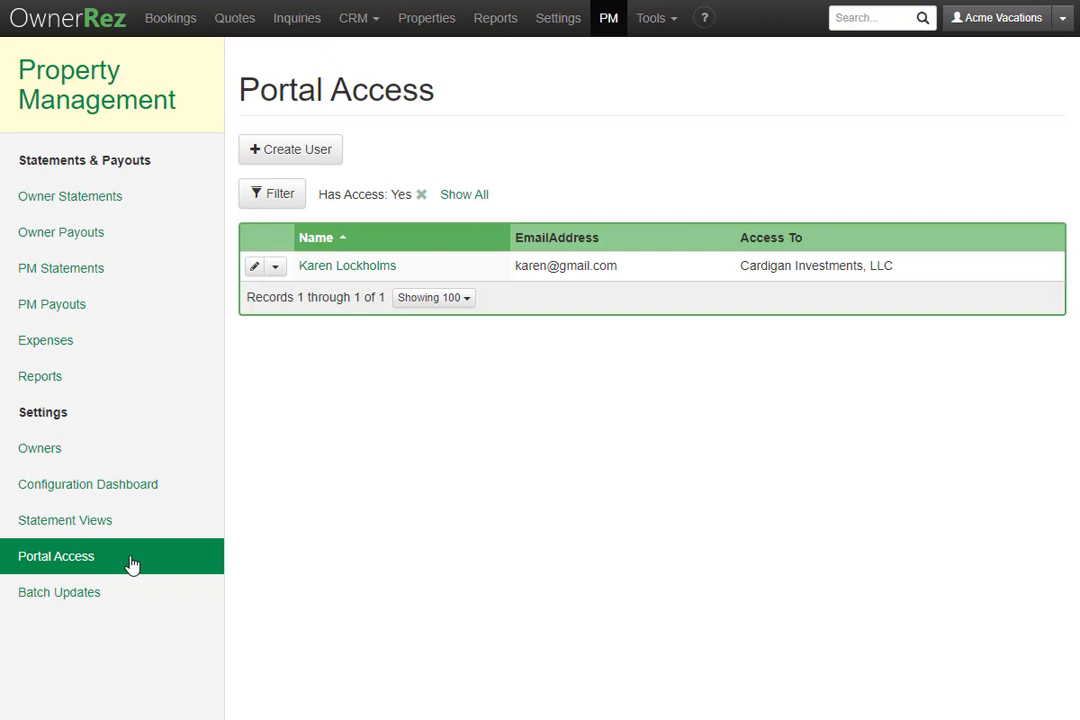
- Check the Batch Updates options, then open the Owner Statements list of twelve statements
{"action": "left_click", "coordinate": [111, 600]}
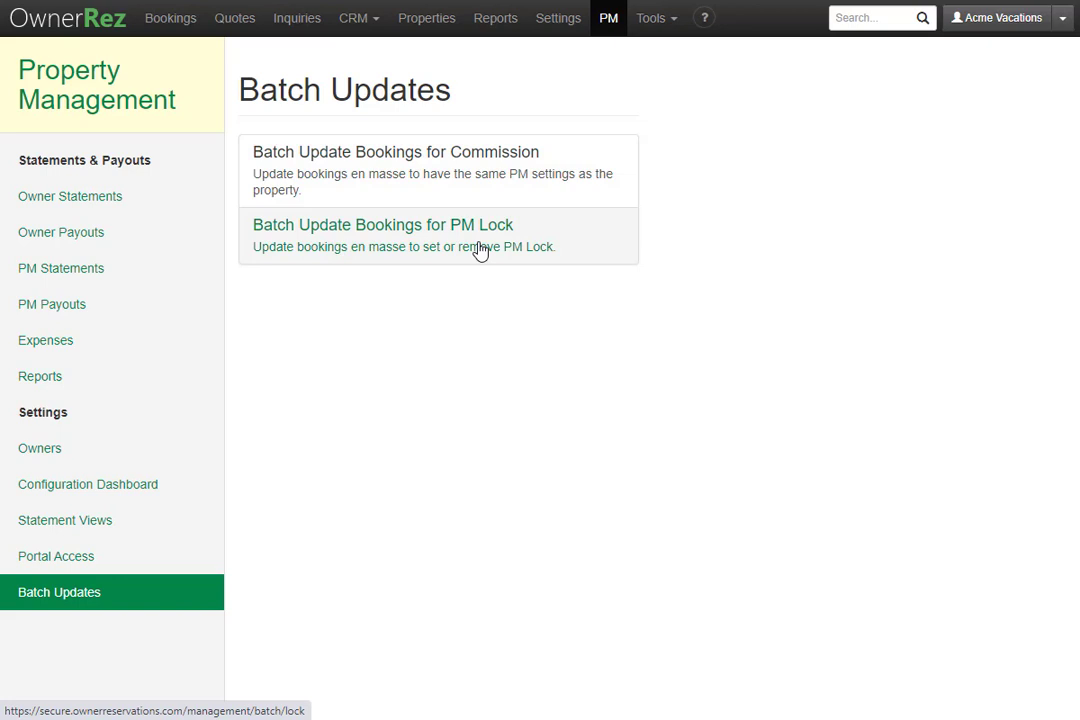
{"action": "left_click", "coordinate": [119, 196]}
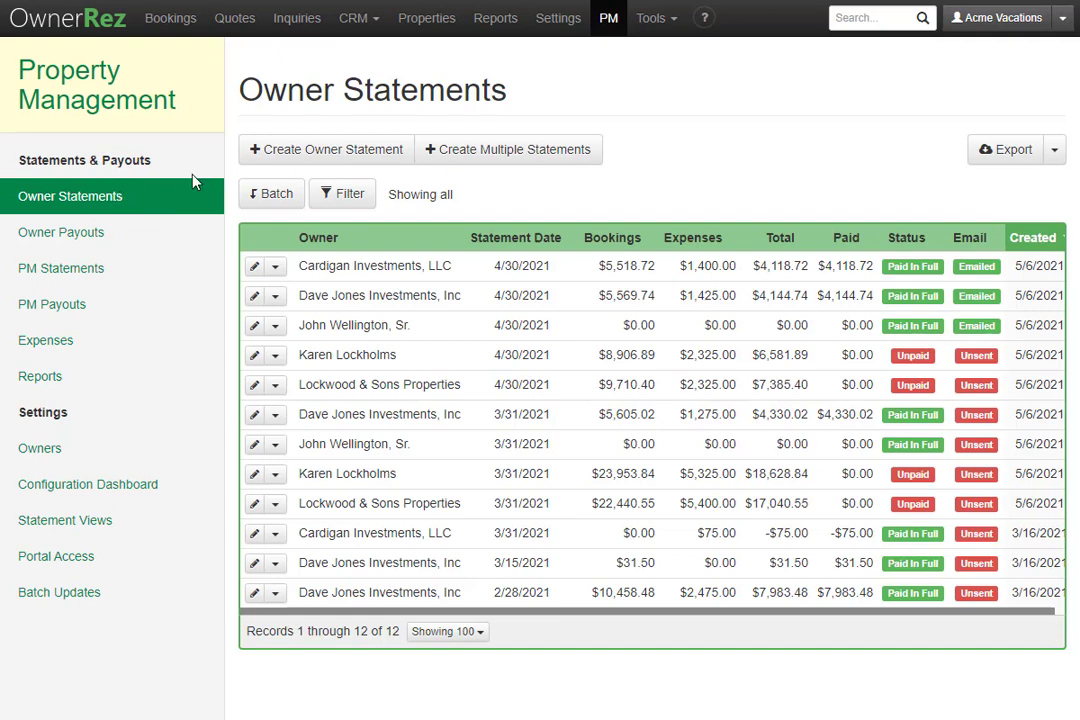
- Preview a new owner statement for the new owner, dated 7/31/2021 with $7,532.25 in bookings
{"action": "left_click", "coordinate": [316, 151]}
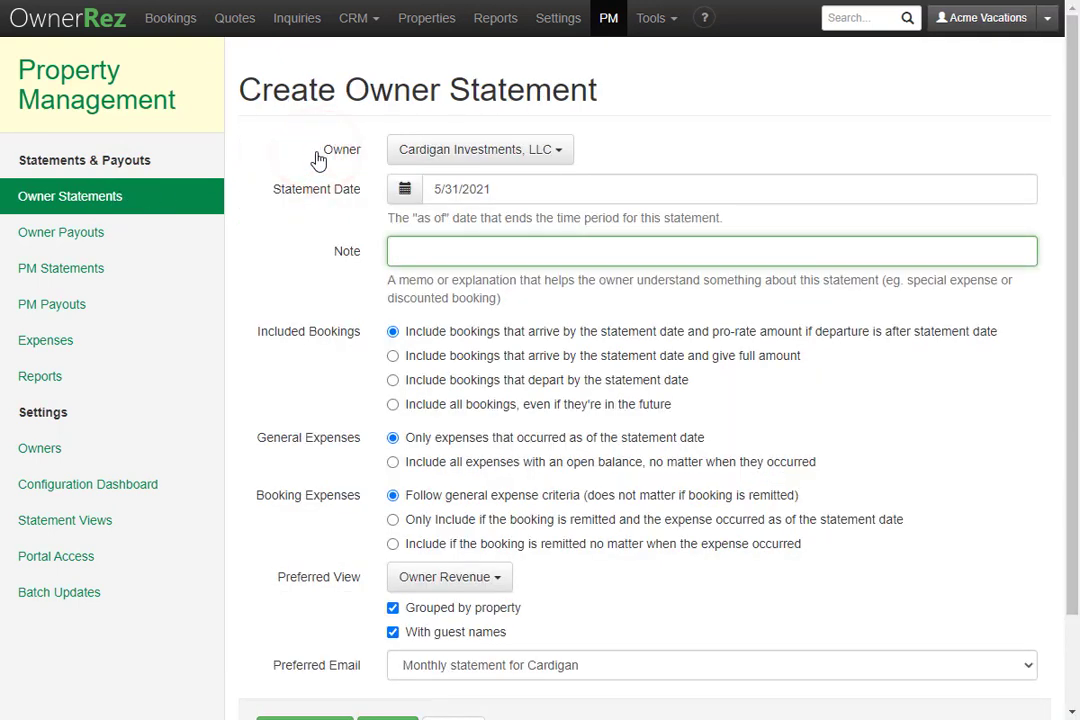
{"action": "left_click", "coordinate": [485, 149]}
{"action": "left_click", "coordinate": [478, 313]}
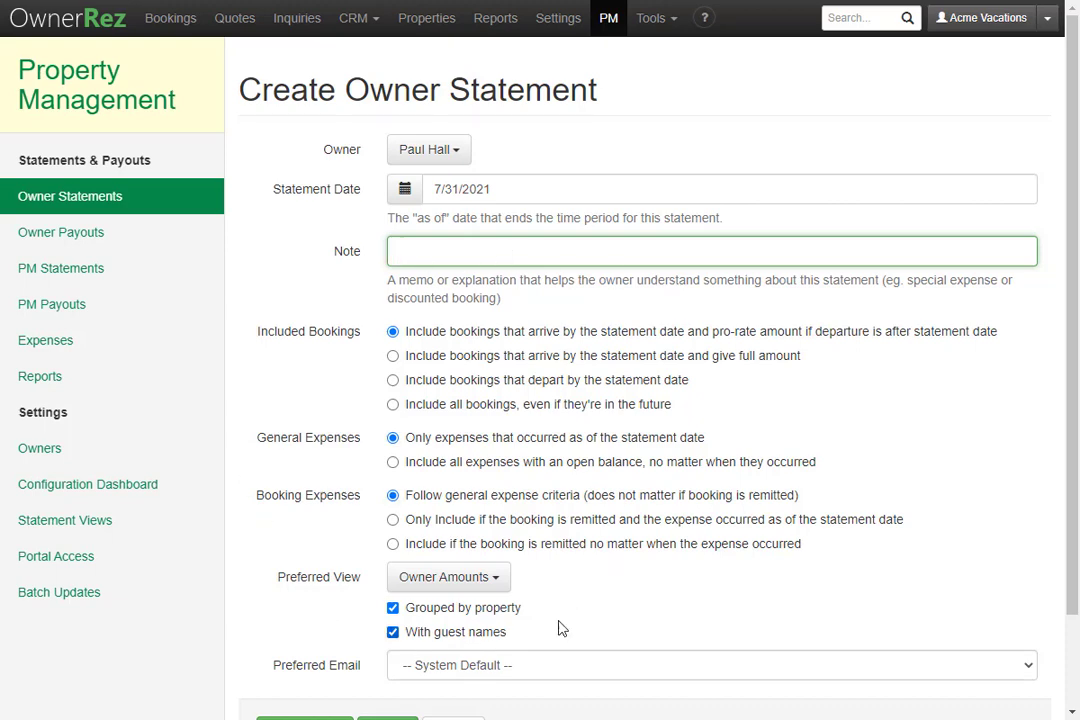
{"action": "scroll", "coordinate": [294, 539], "scroll_direction": "down", "scroll_amount": 2}
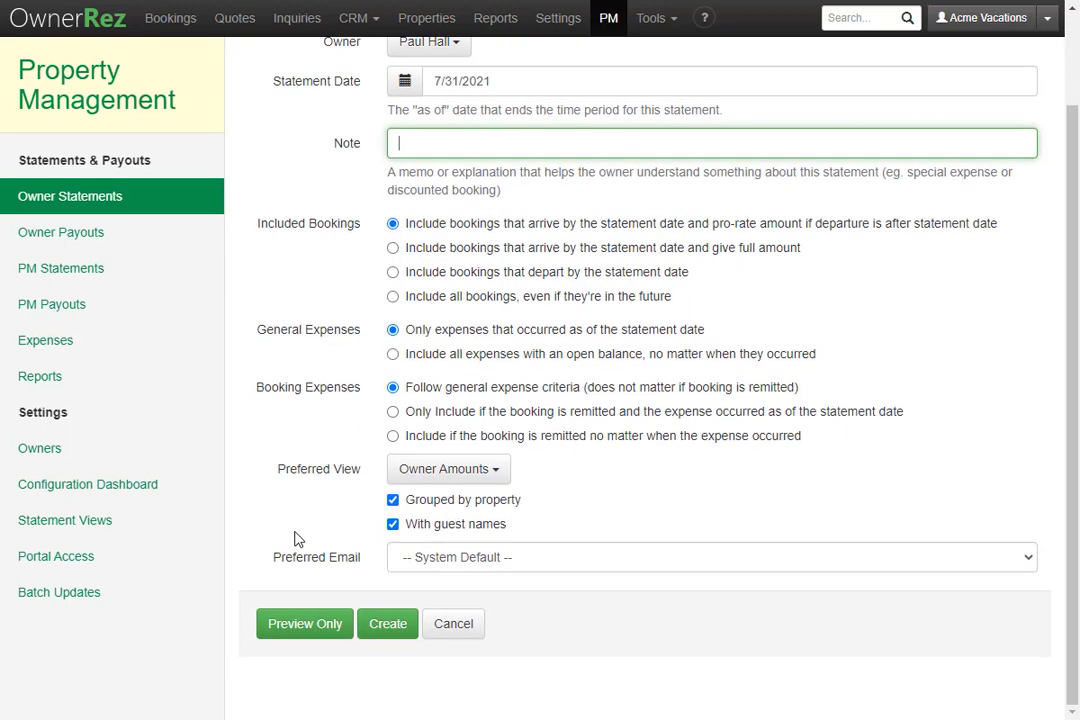
{"action": "left_click", "coordinate": [292, 623]}
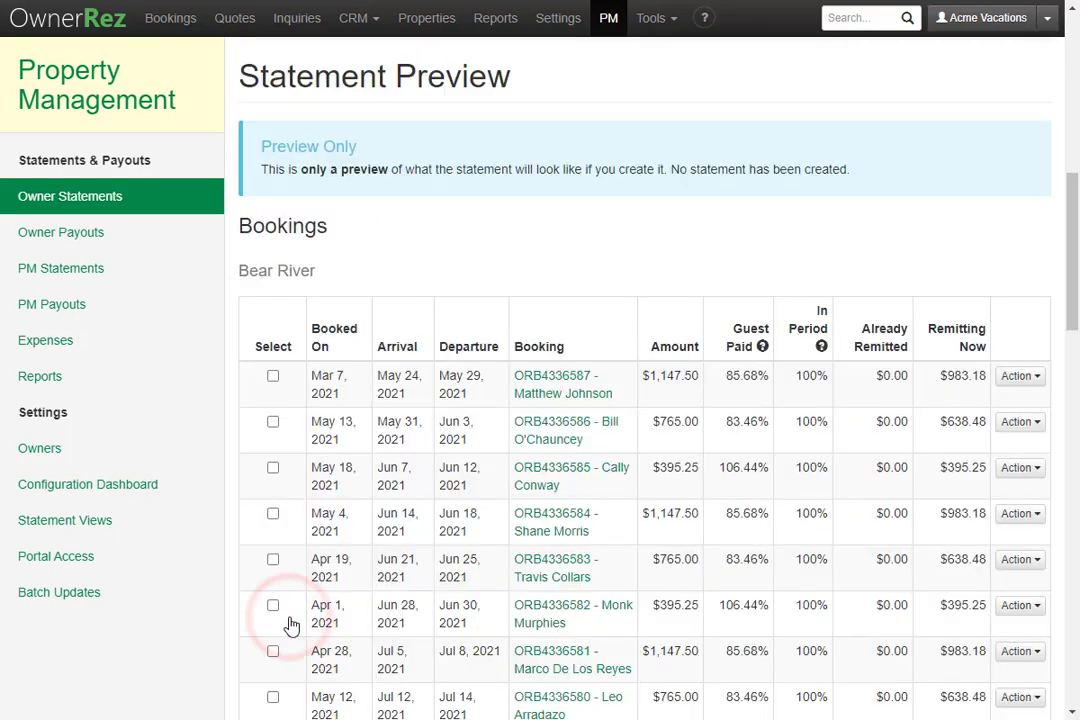
{"action": "scroll", "coordinate": [292, 625], "scroll_direction": "down", "scroll_amount": 6}
{"action": "scroll", "coordinate": [292, 625], "scroll_direction": "down", "scroll_amount": 4}
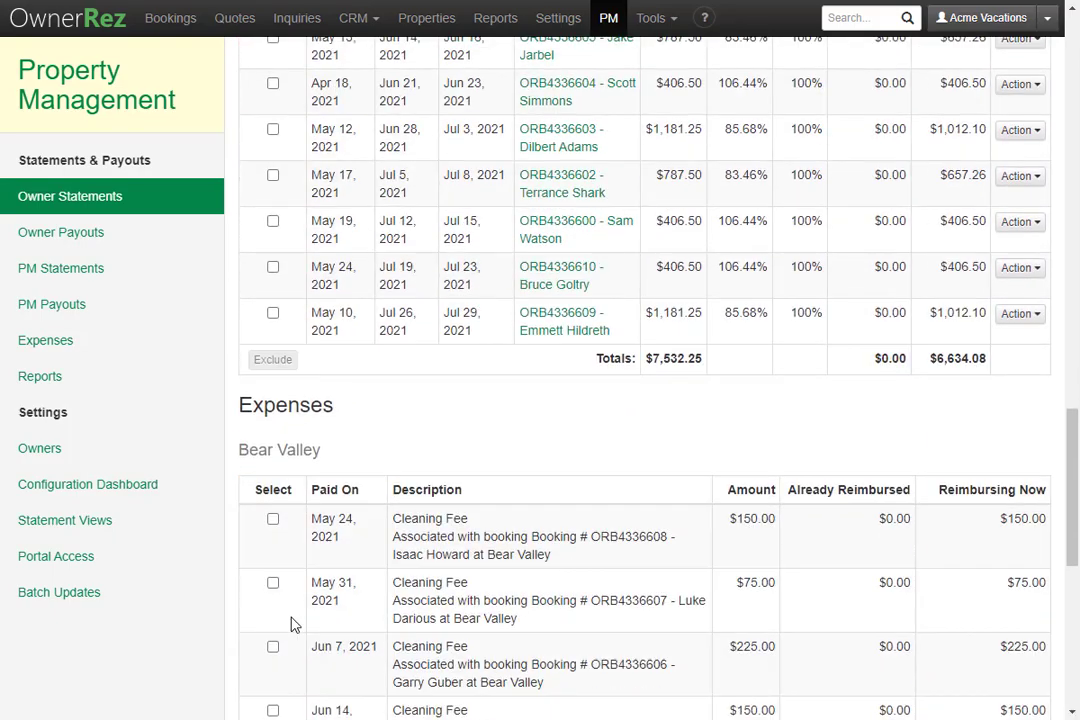
{"action": "scroll", "coordinate": [292, 624], "scroll_direction": "down", "scroll_amount": 6}
{"action": "scroll", "coordinate": [292, 624], "scroll_direction": "up", "scroll_amount": 11}
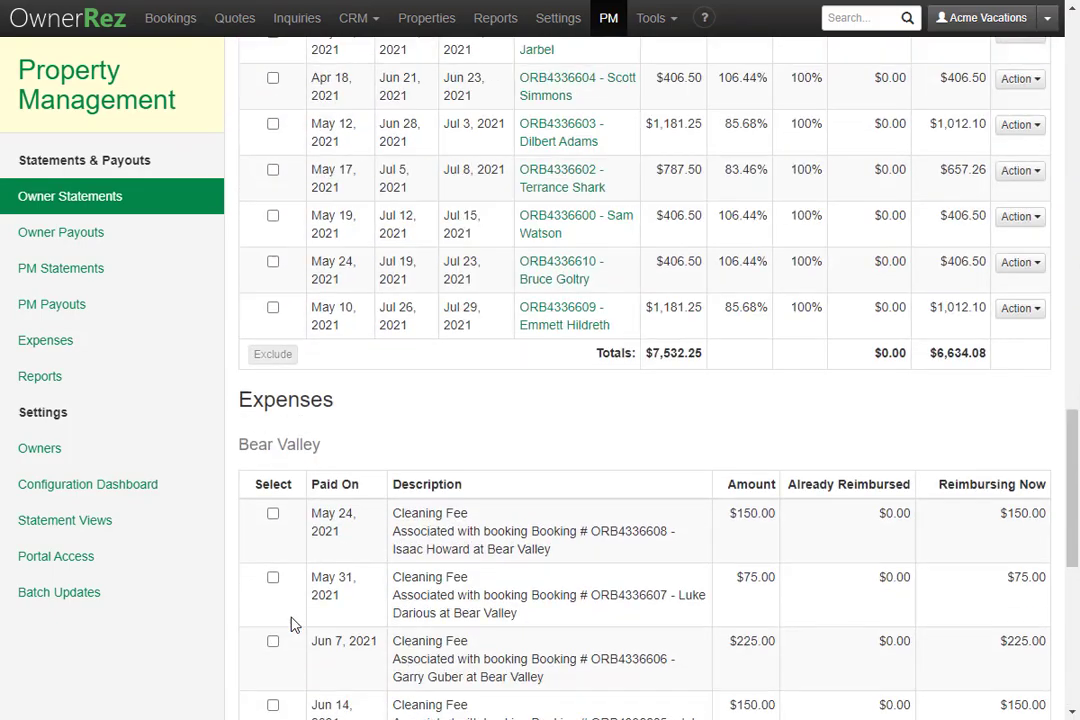
{"action": "scroll", "coordinate": [292, 625], "scroll_direction": "up", "scroll_amount": 10}
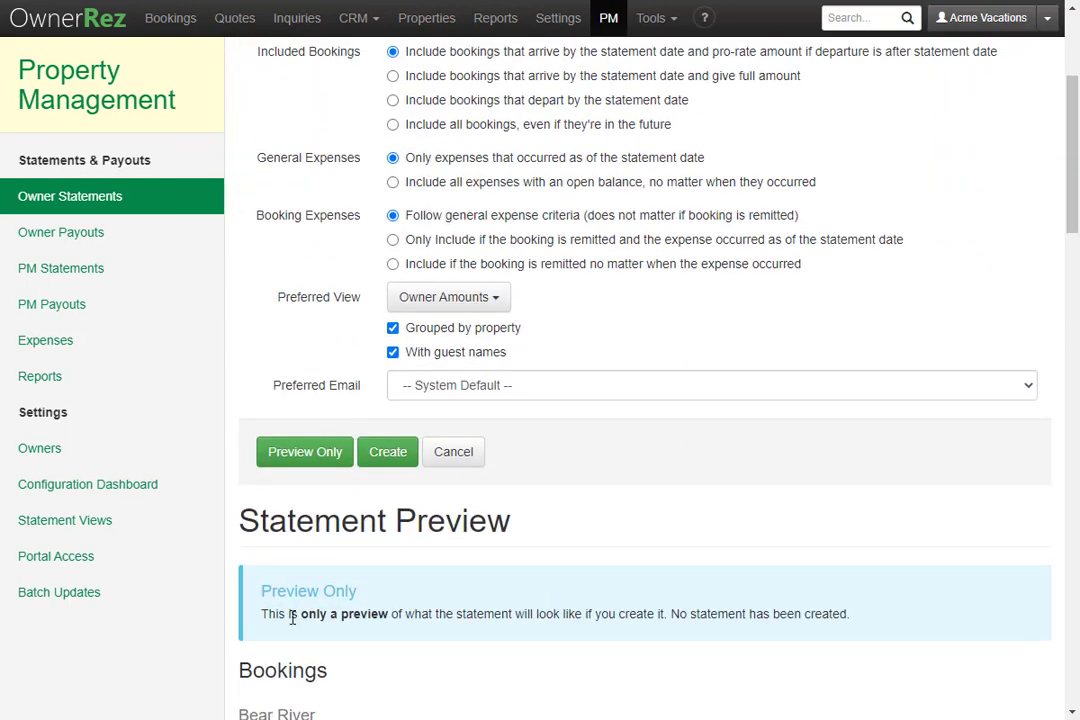
- Create the Jul 31, 2021 owner statement, which appears as Unpaid and Unsent
{"action": "left_click", "coordinate": [383, 460]}
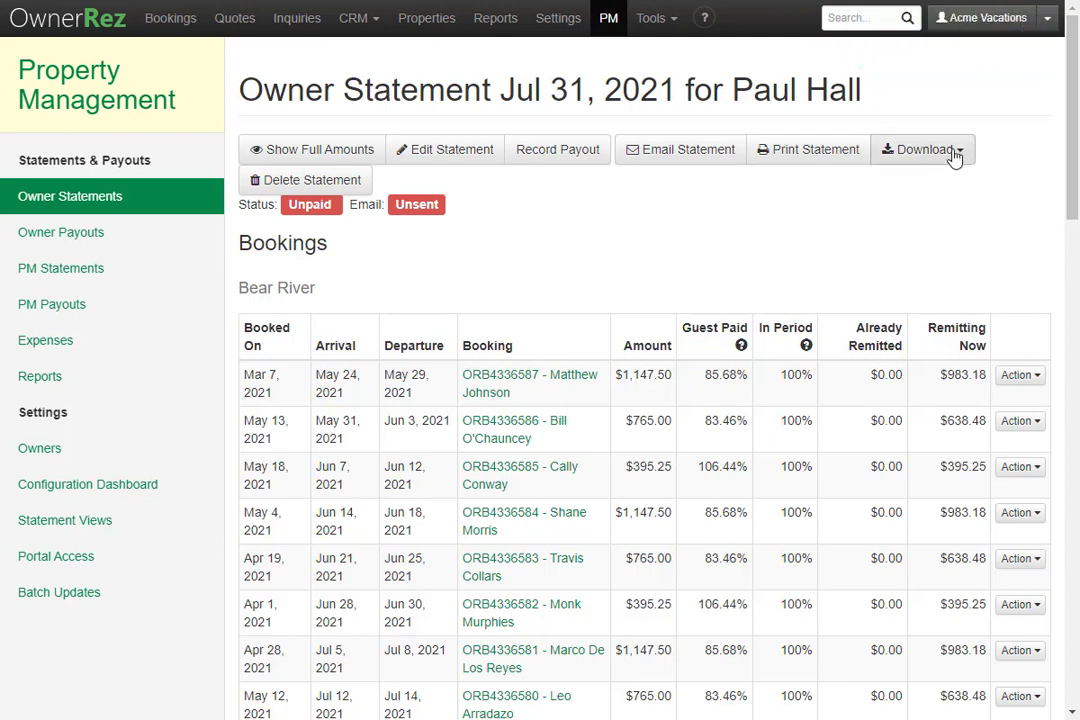
- Record the $11,898.29 payout dated 7/28/2021 as a Paper Check with its check number
{"action": "left_click", "coordinate": [563, 166]}
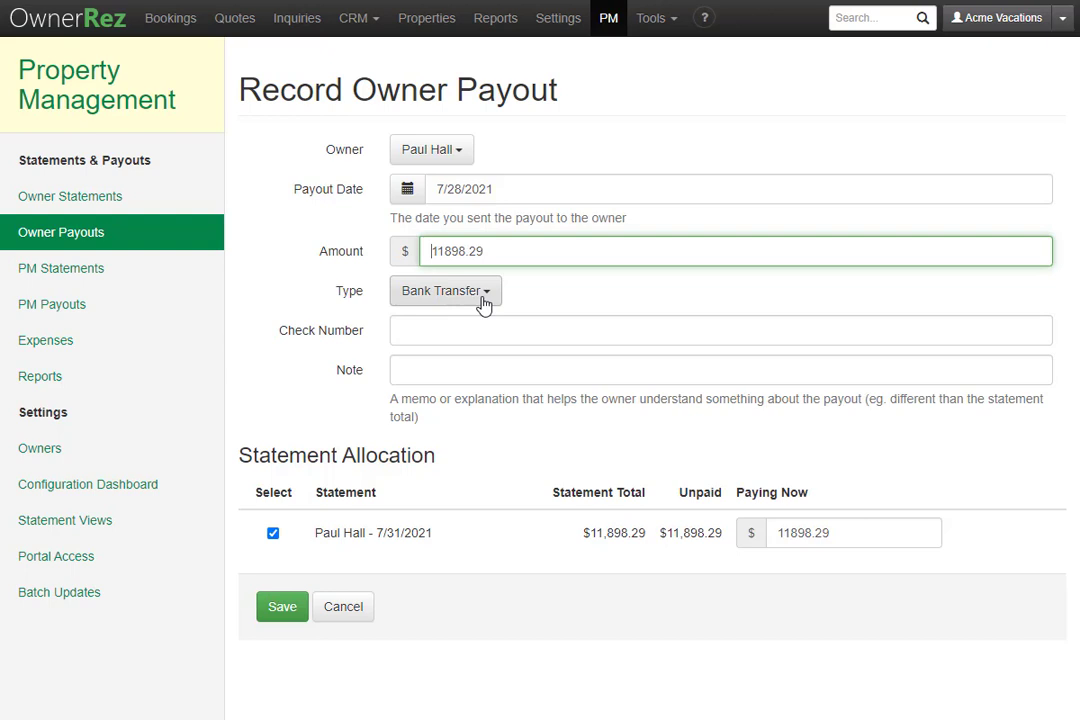
{"action": "left_click", "coordinate": [442, 289]}
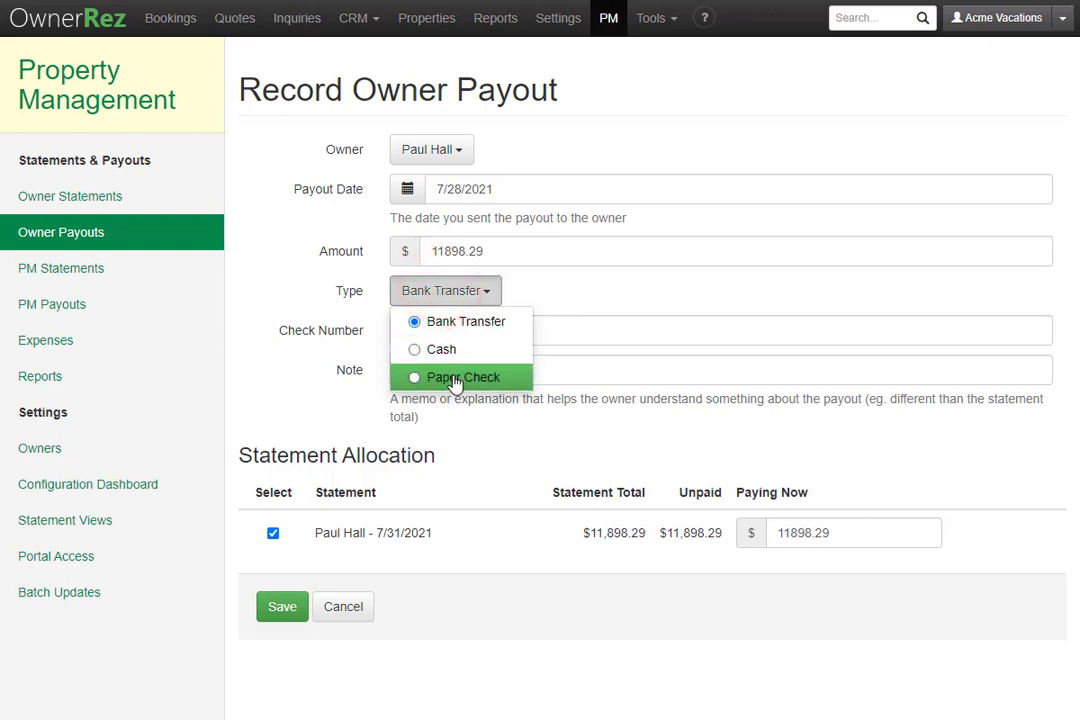
{"action": "left_click", "coordinate": [455, 378]}
{"action": "left_click", "coordinate": [456, 331]}
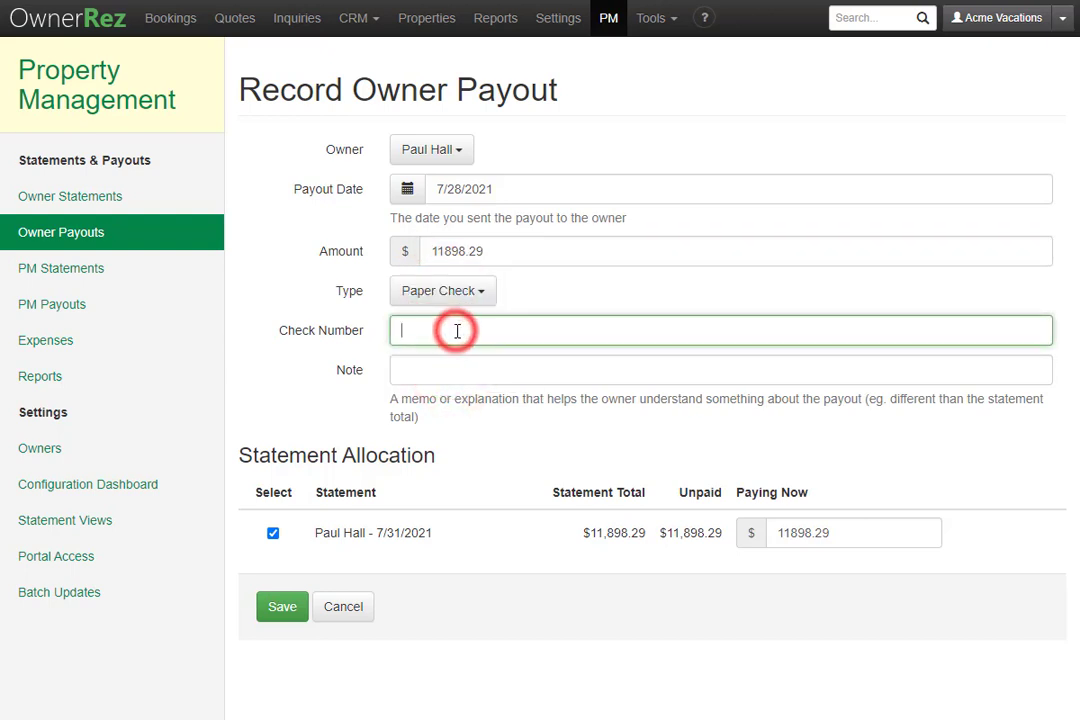
{"action": "type", "text": "123456789"}
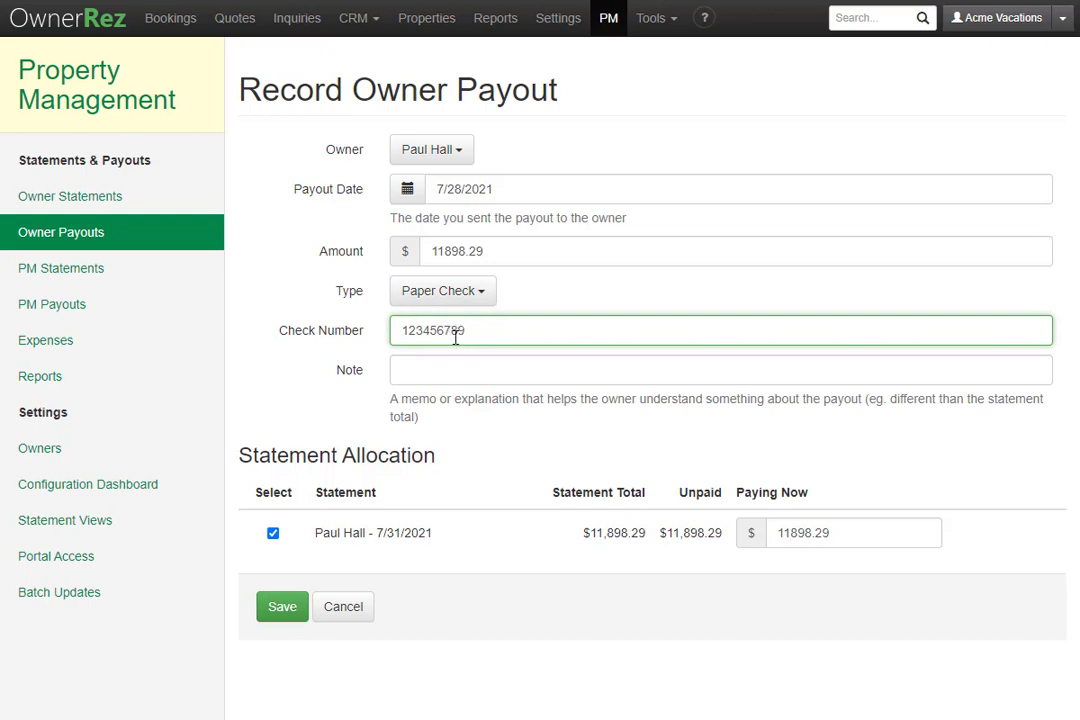
{"action": "left_click", "coordinate": [282, 607]}
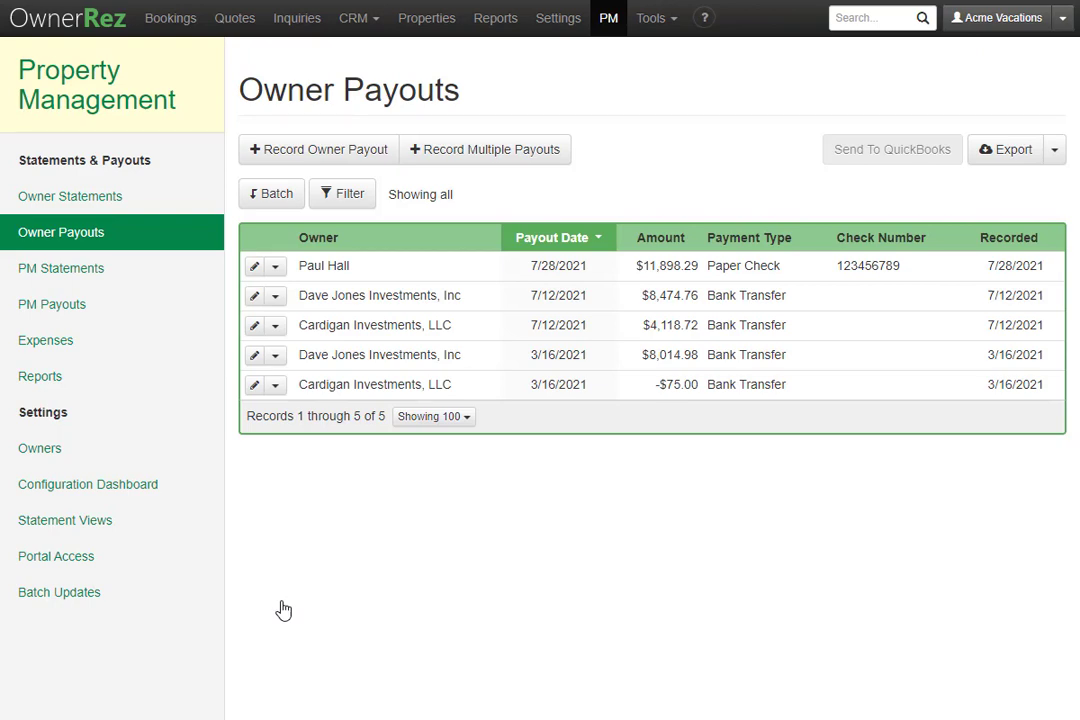
- Return to the Property Management overview with its statements, payouts, settings, expenses and reports links
{"action": "left_click", "coordinate": [607, 20]}
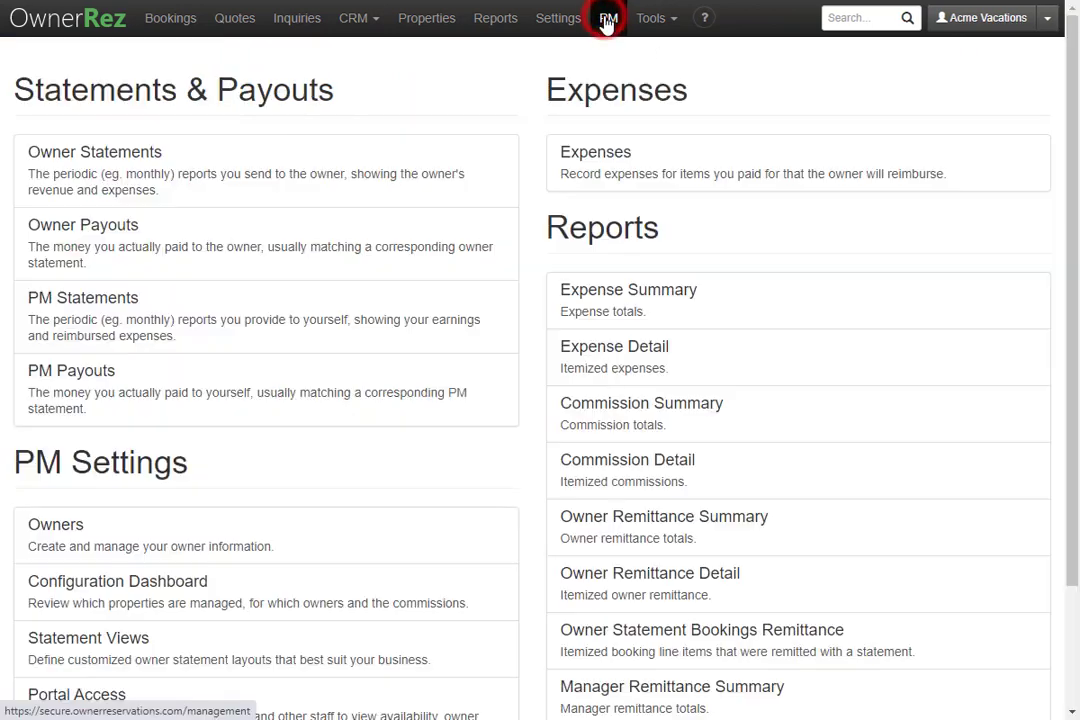